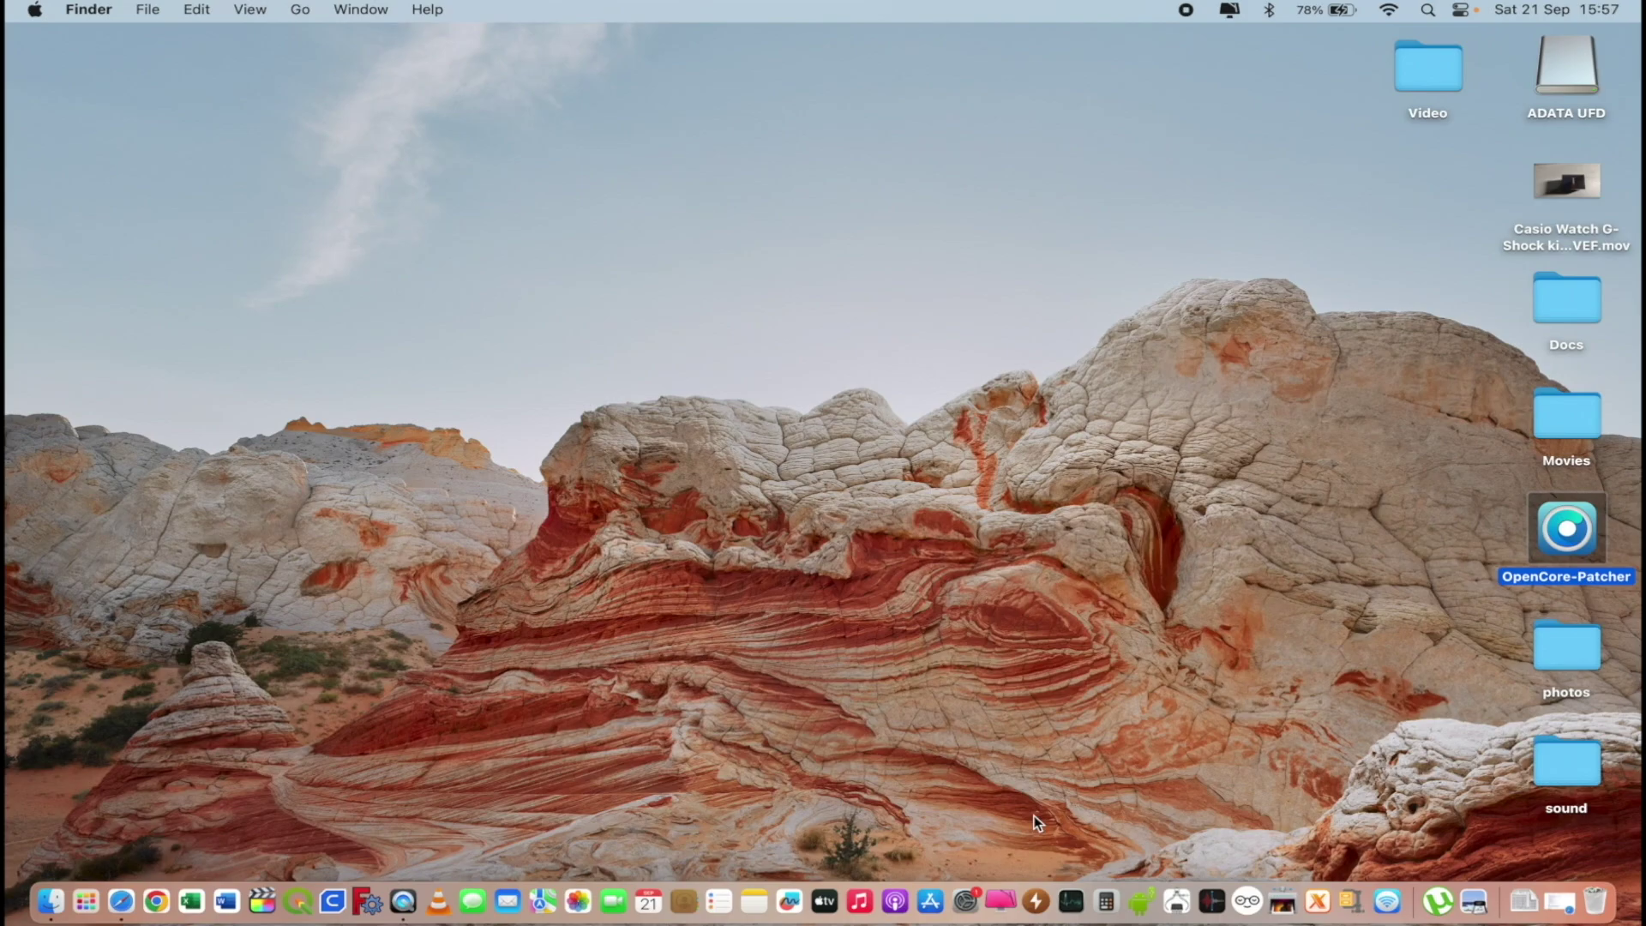
Step: Follow Dortania's Getting Started and macOS installer guide to the patcher's GitHub Releases page
left_click(124, 915)
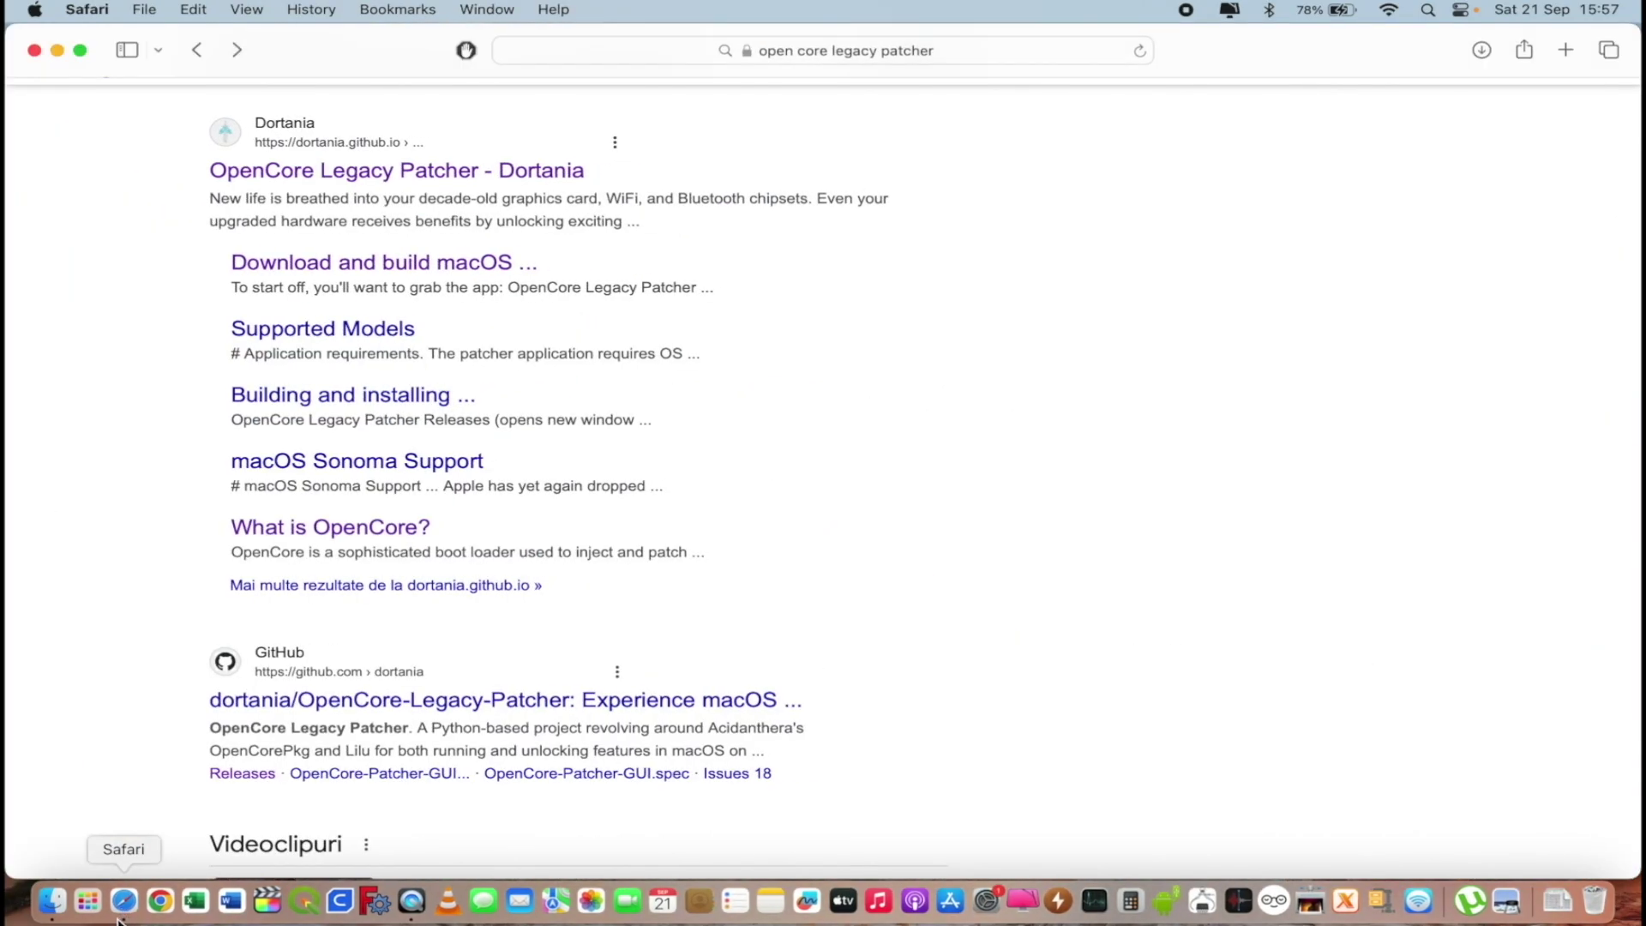
left_click(370, 178)
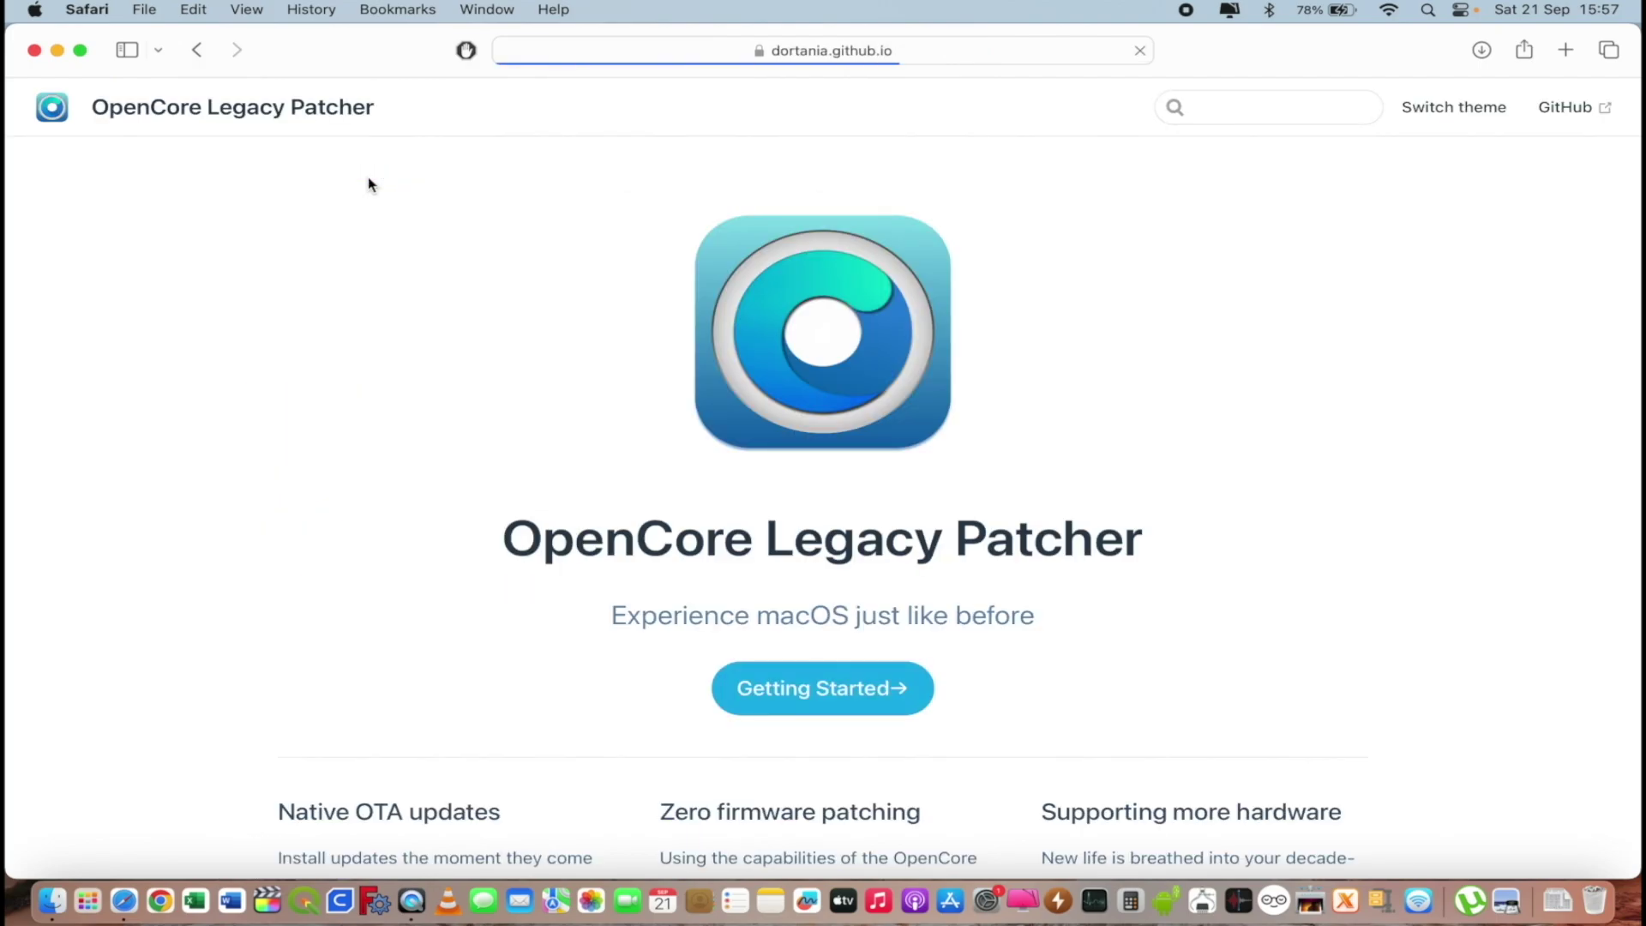
left_click(826, 695)
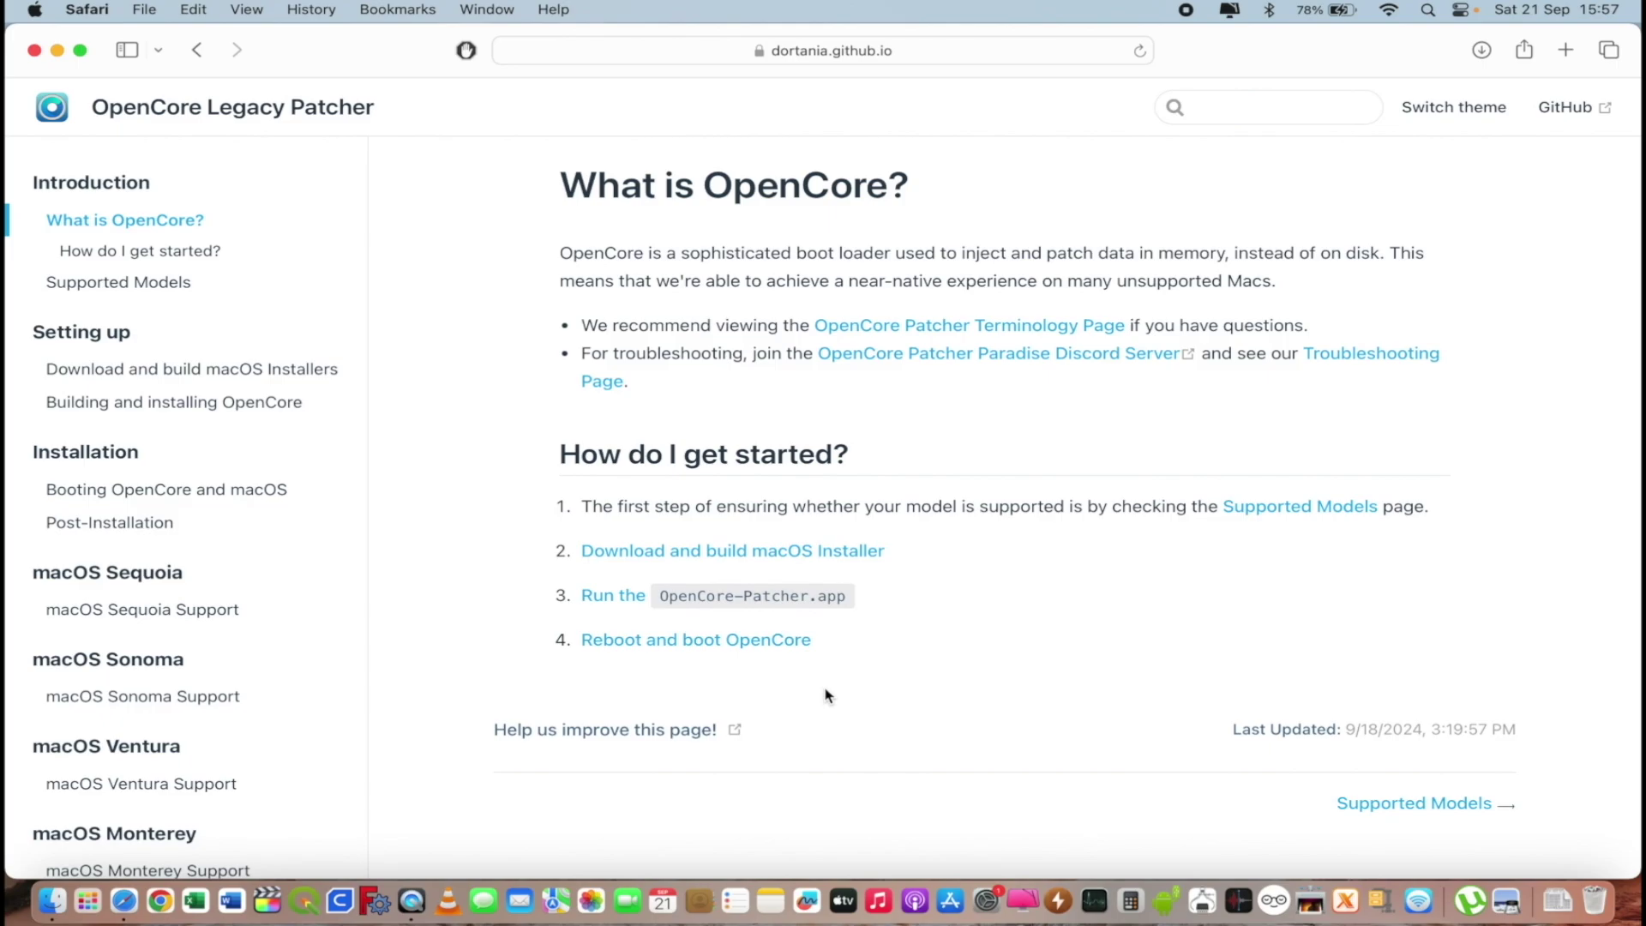
left_click(731, 559)
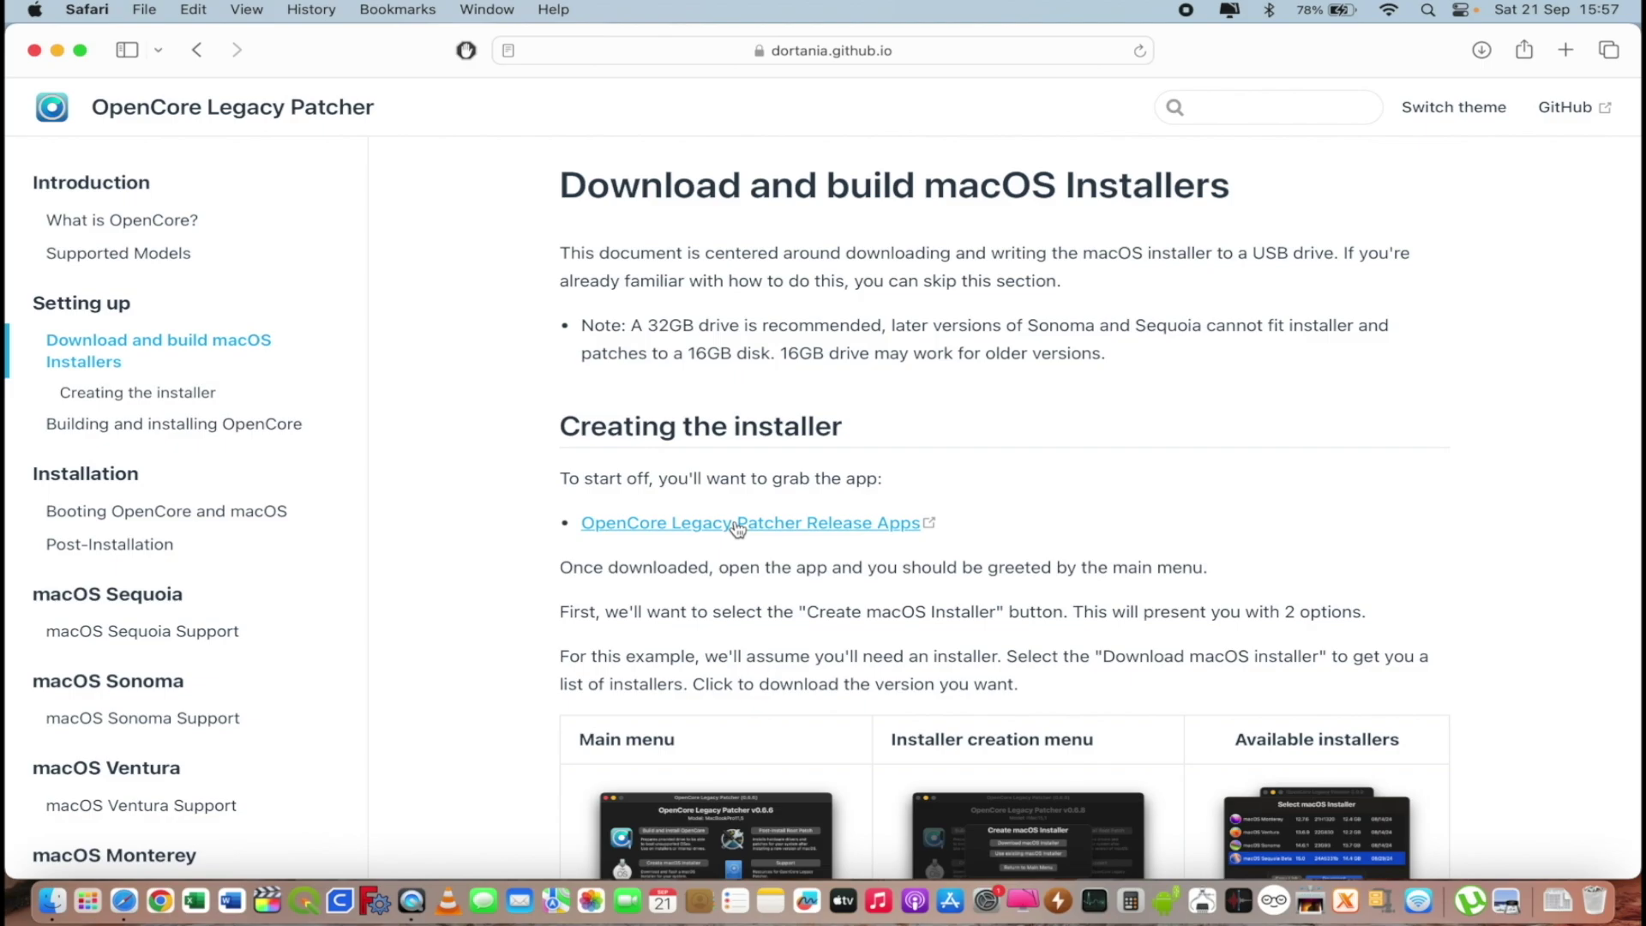
left_click(738, 528)
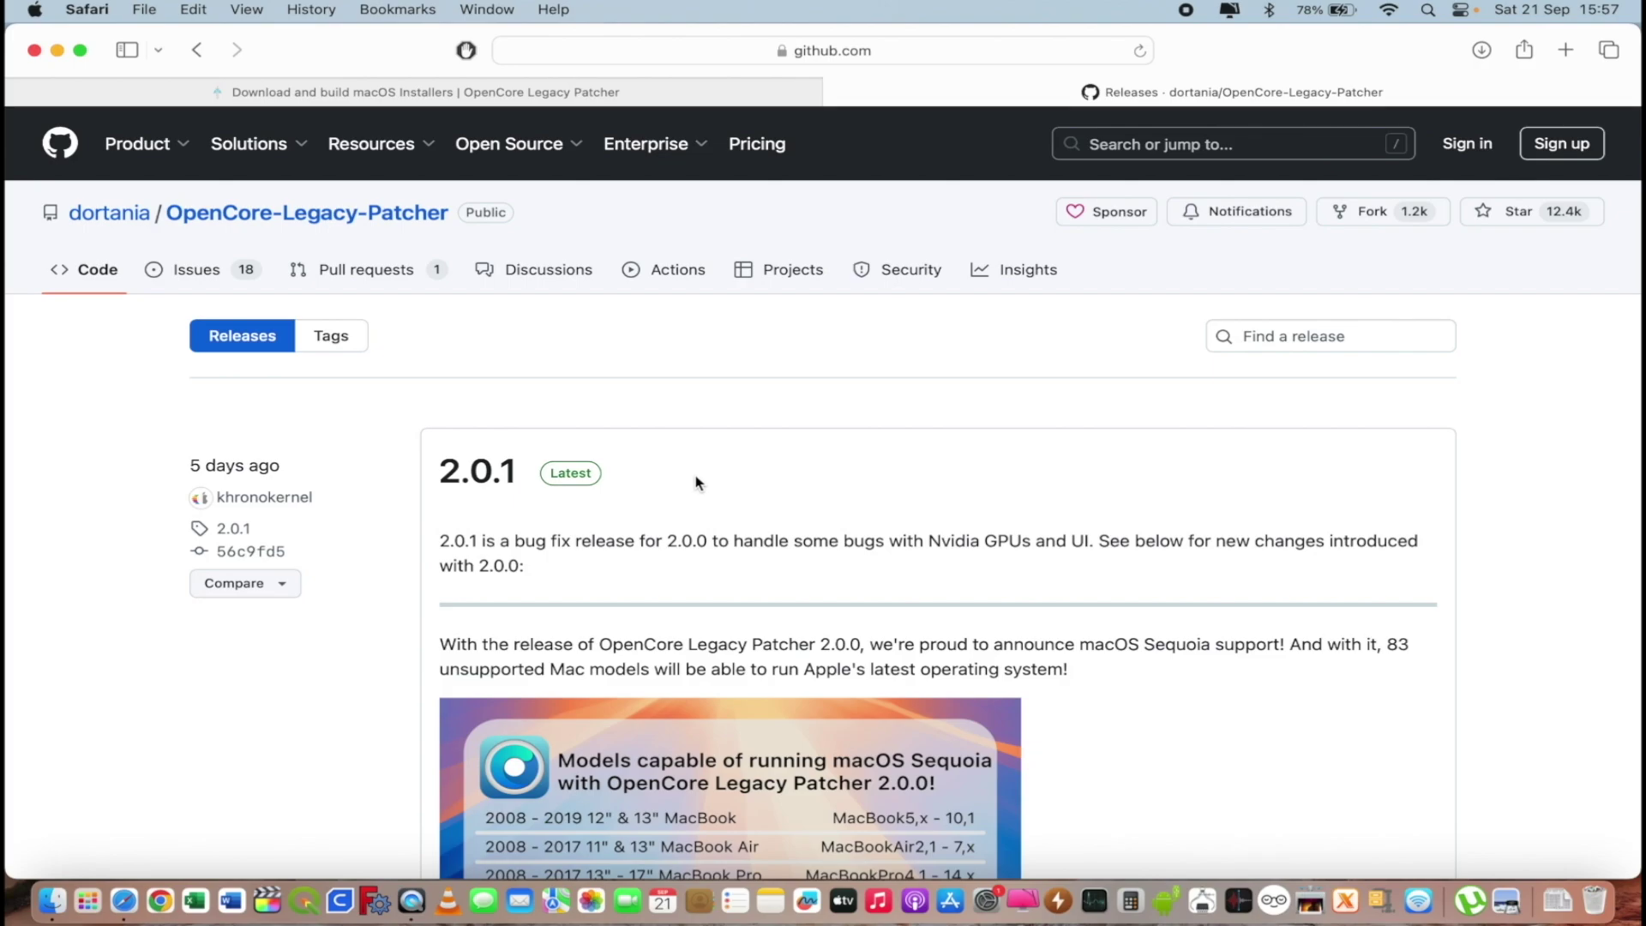
Step: Scroll through the 2.0.1 release notes to the six assets, including OpenCore-Patcher.pkg (629 MB)
scroll(697, 483, "down", 3)
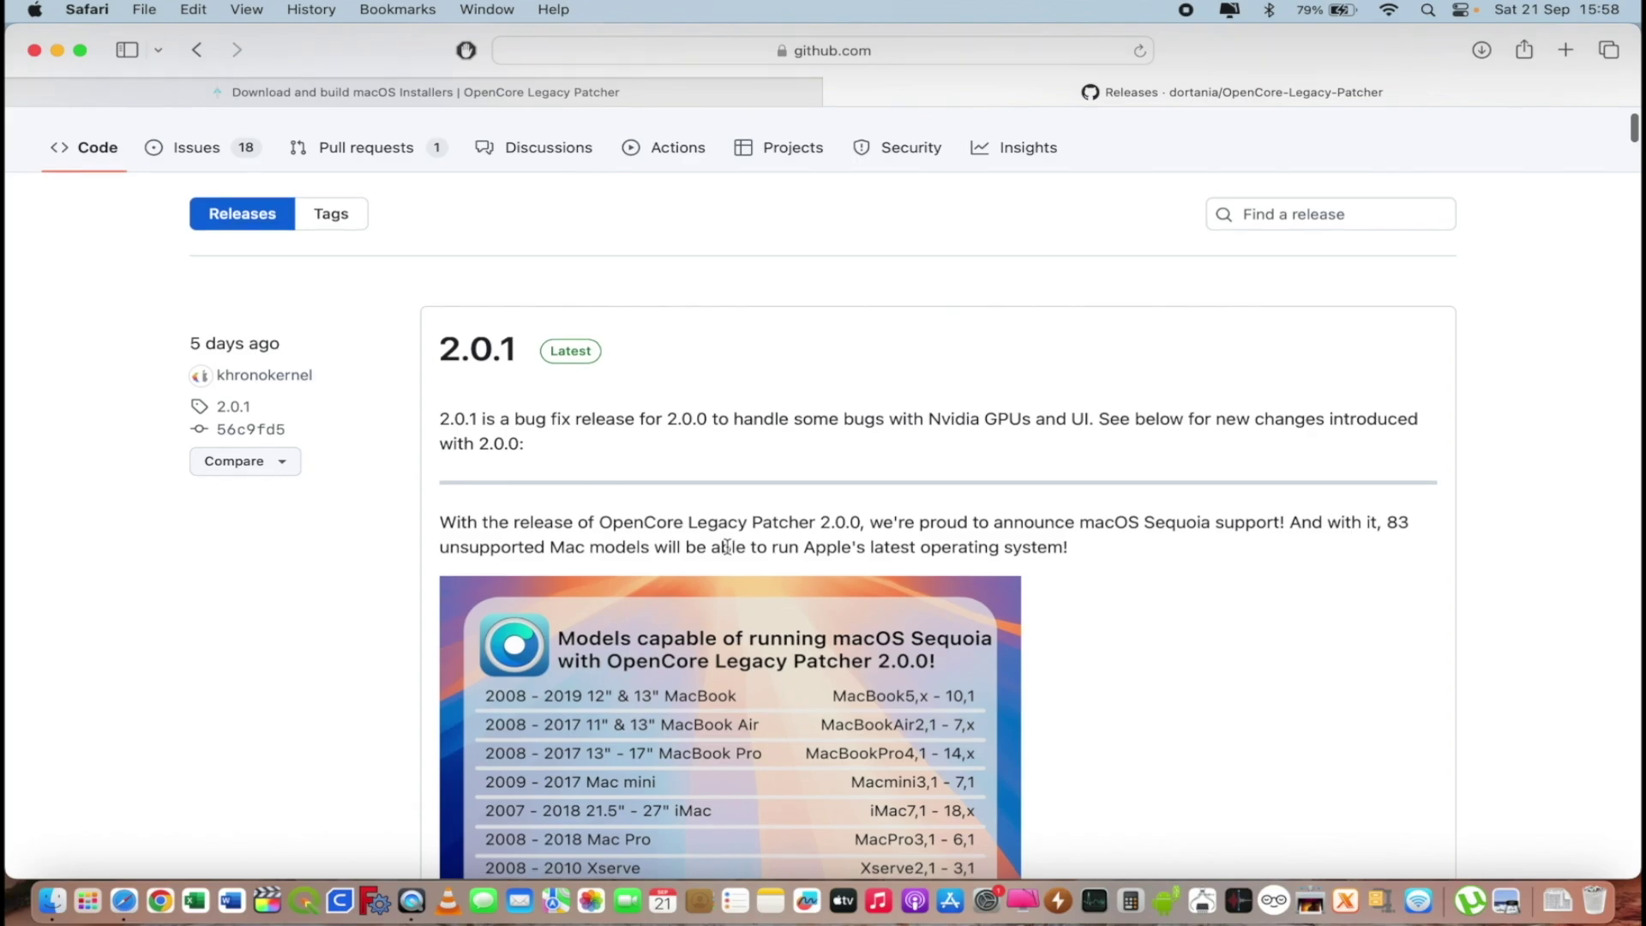
scroll(727, 547, "down", 10)
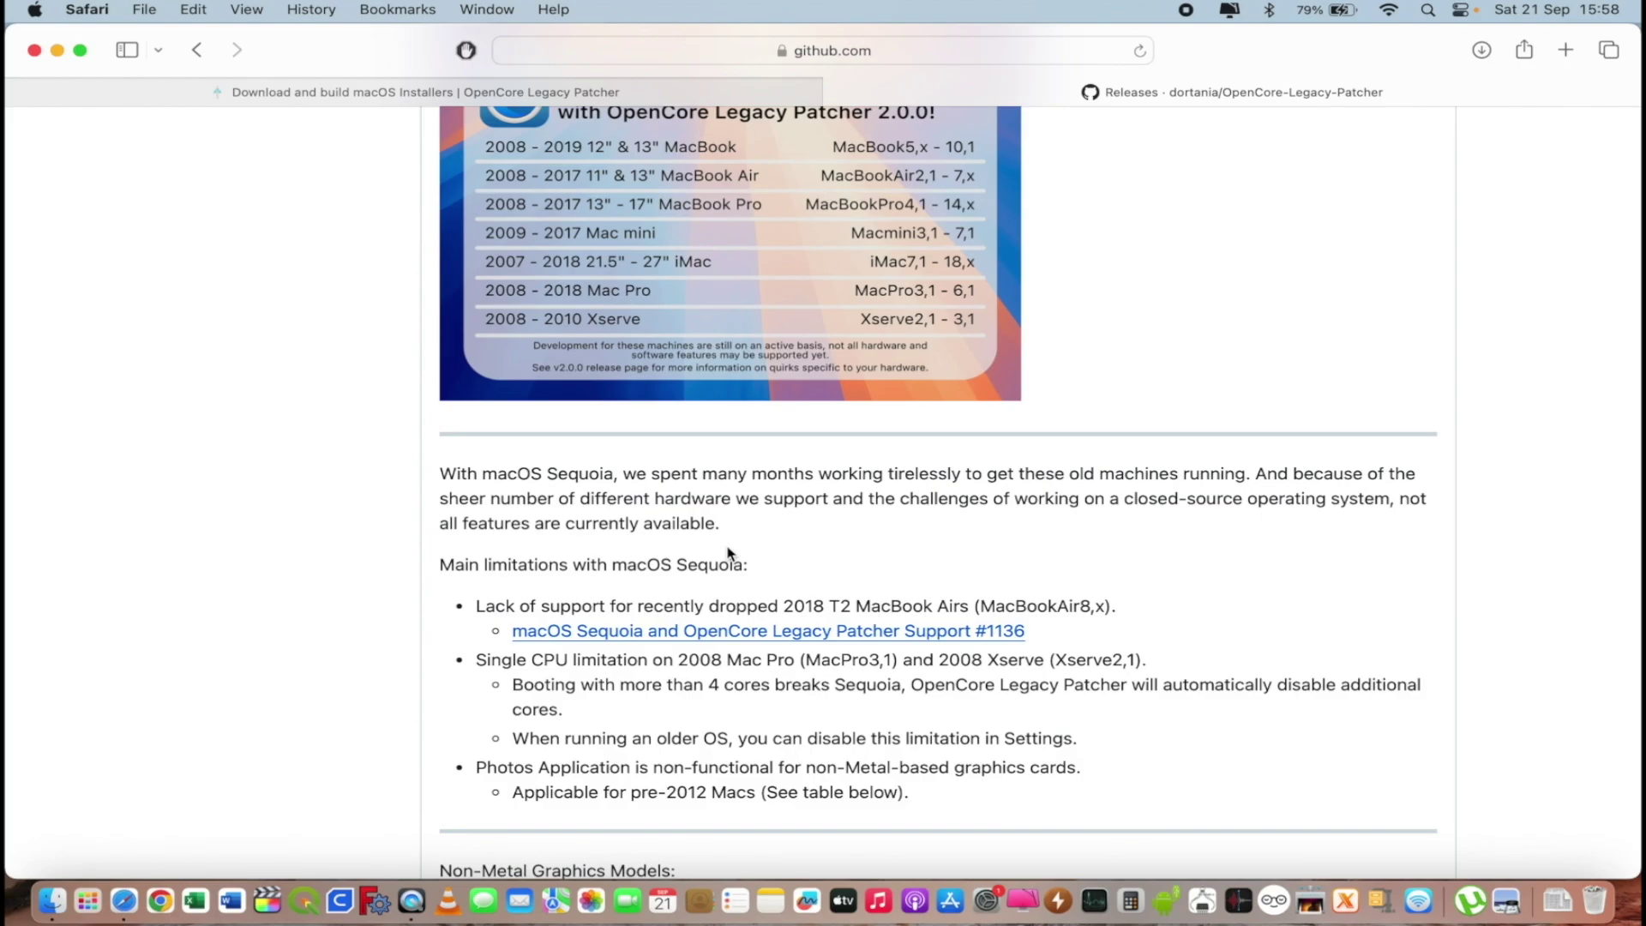
scroll(727, 552, "down", 15)
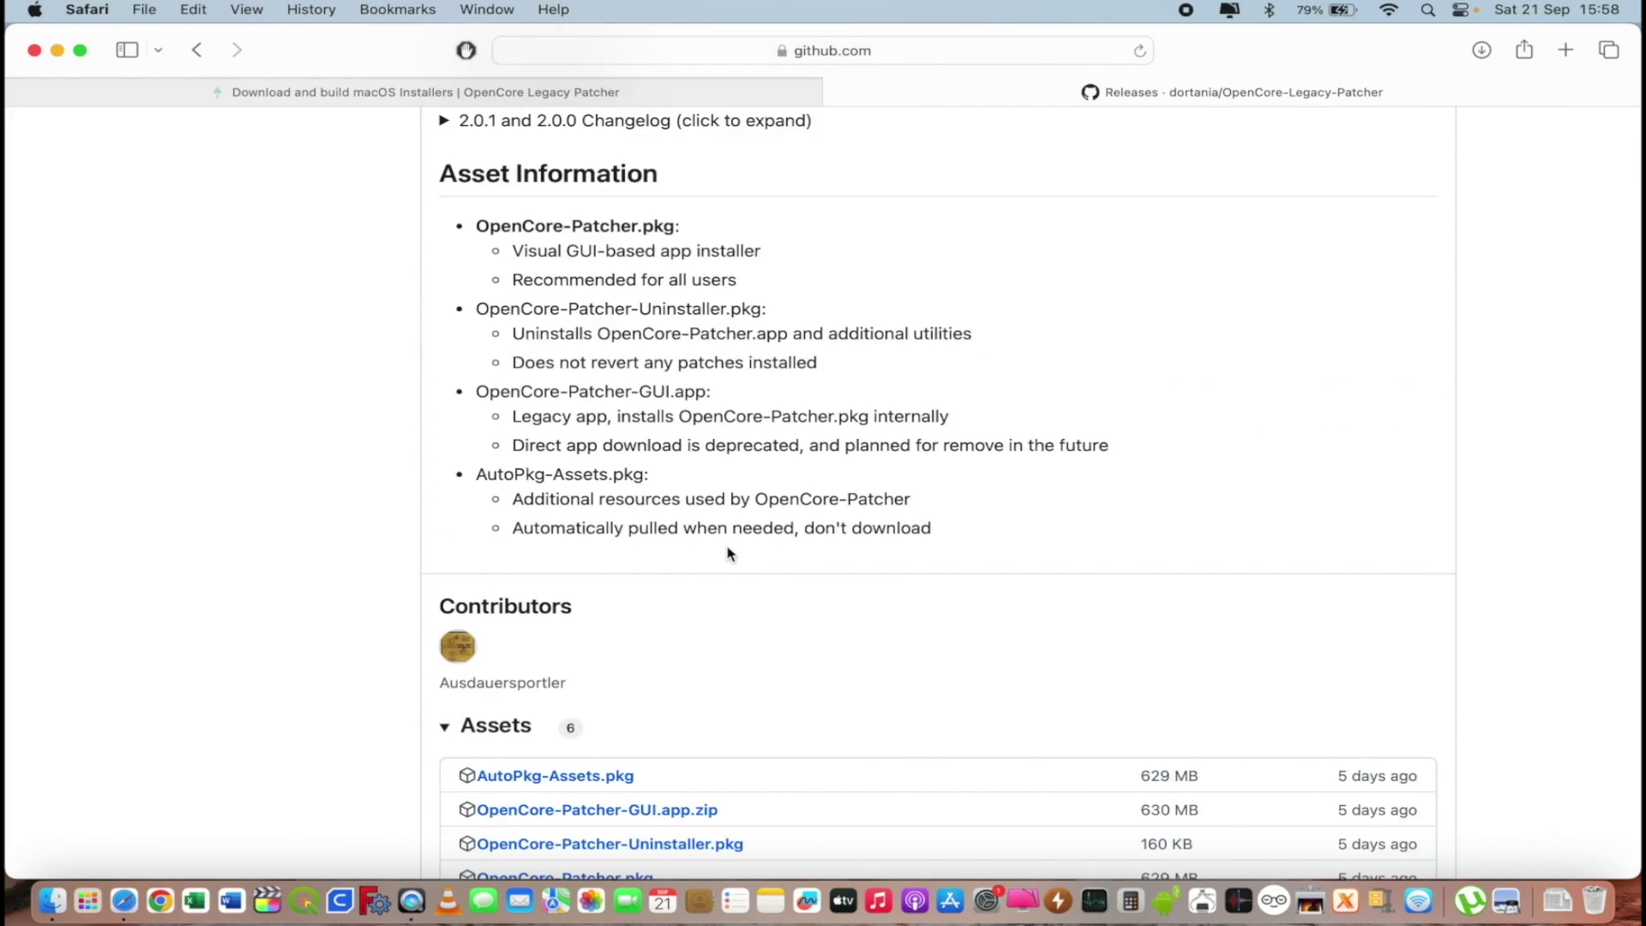
scroll(727, 551, "down", 5)
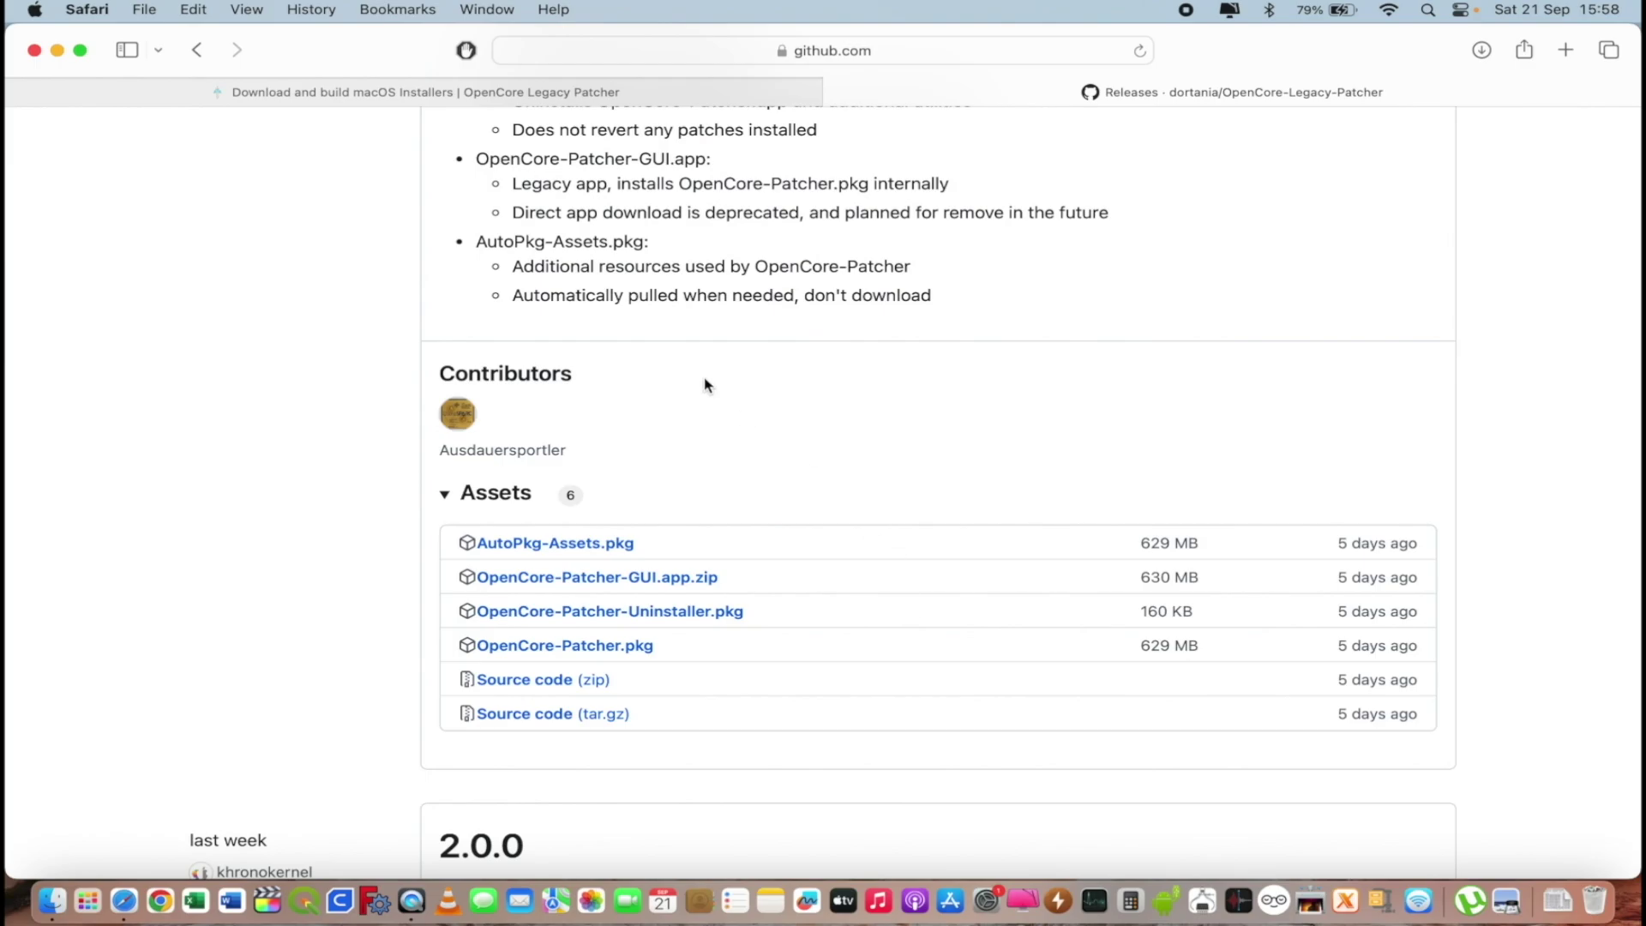
Step: Minimize Safari, launch OpenCore-Patcher from the desktop, and authorize component installation with the admin password
left_click(58, 50)
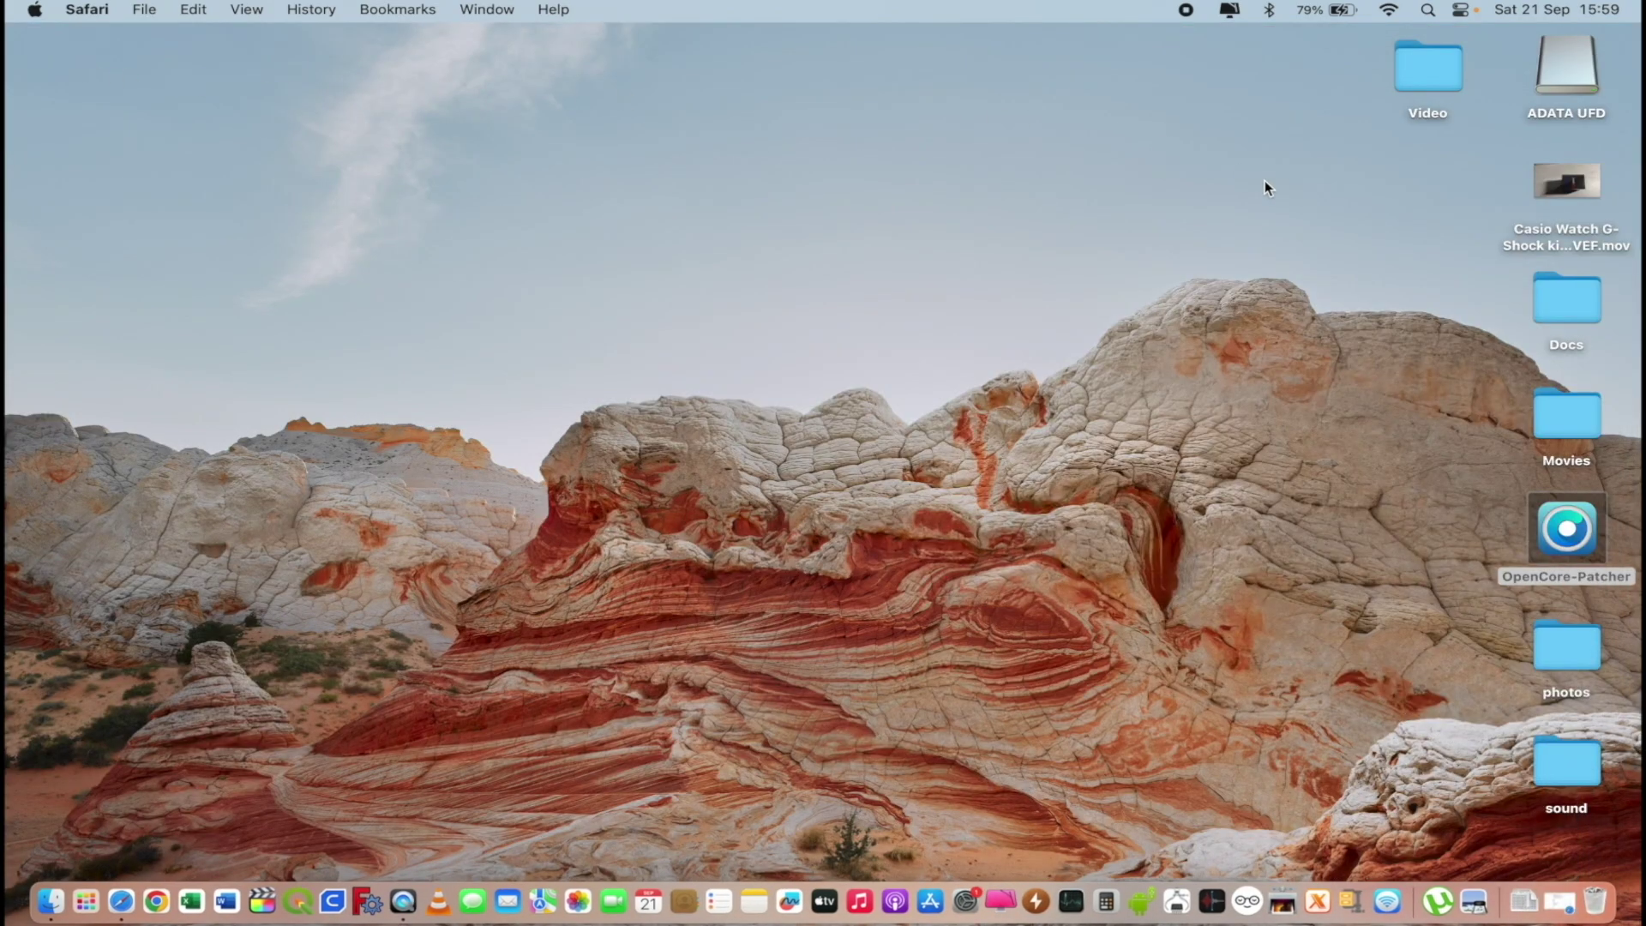
double_click(1545, 534)
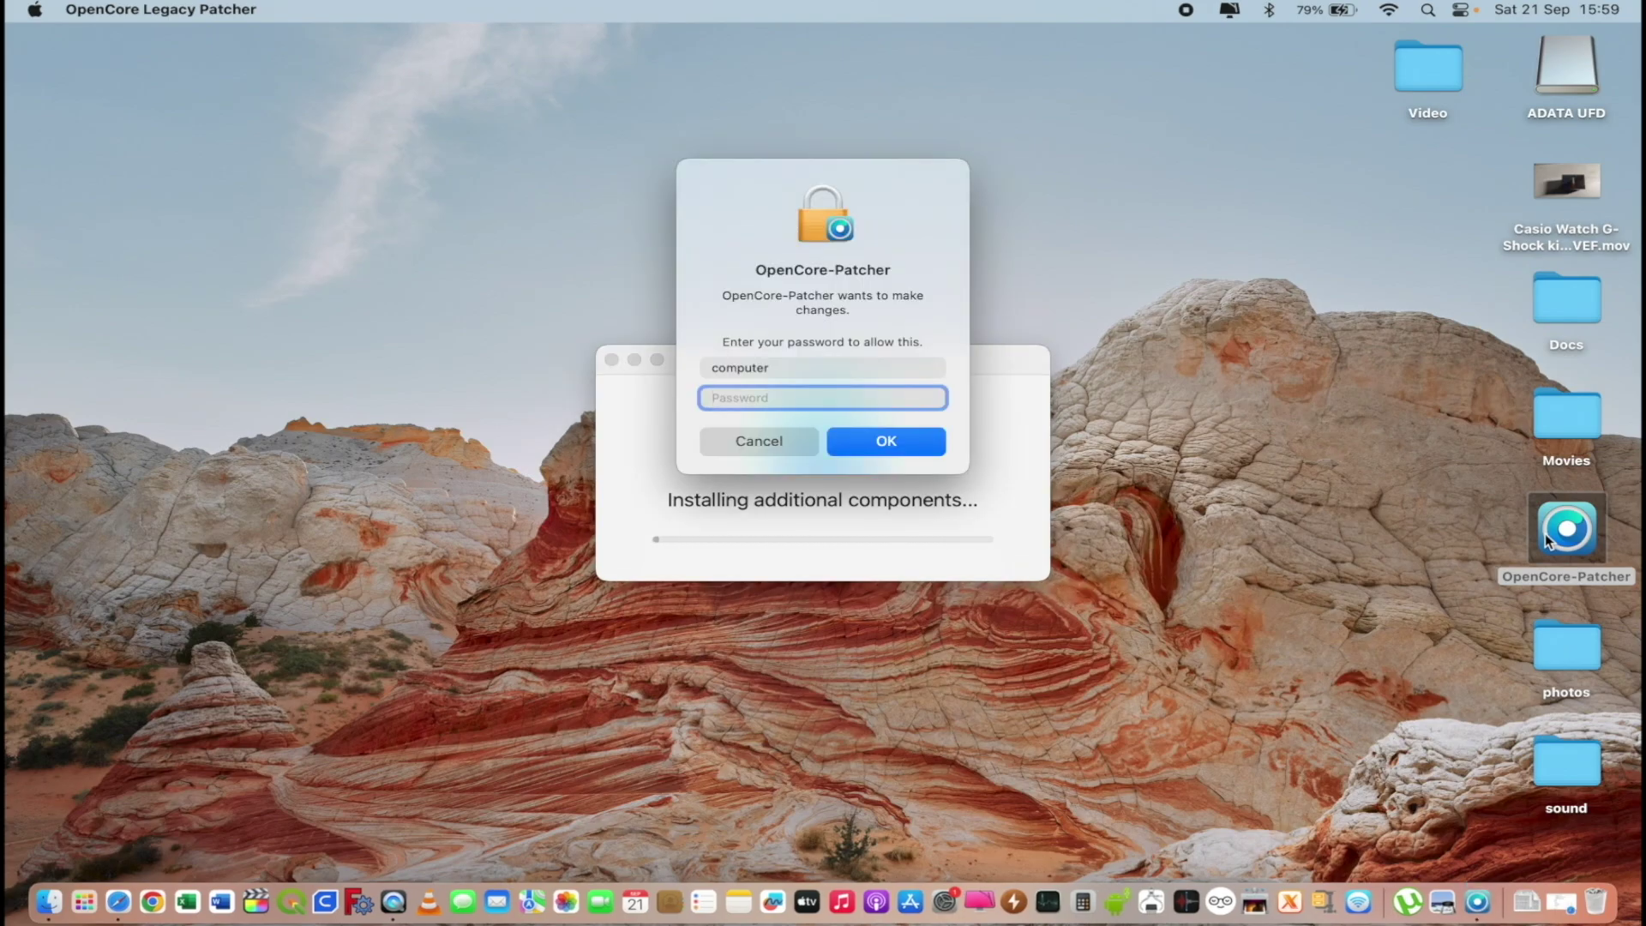
type("••••••")
left_click(864, 439)
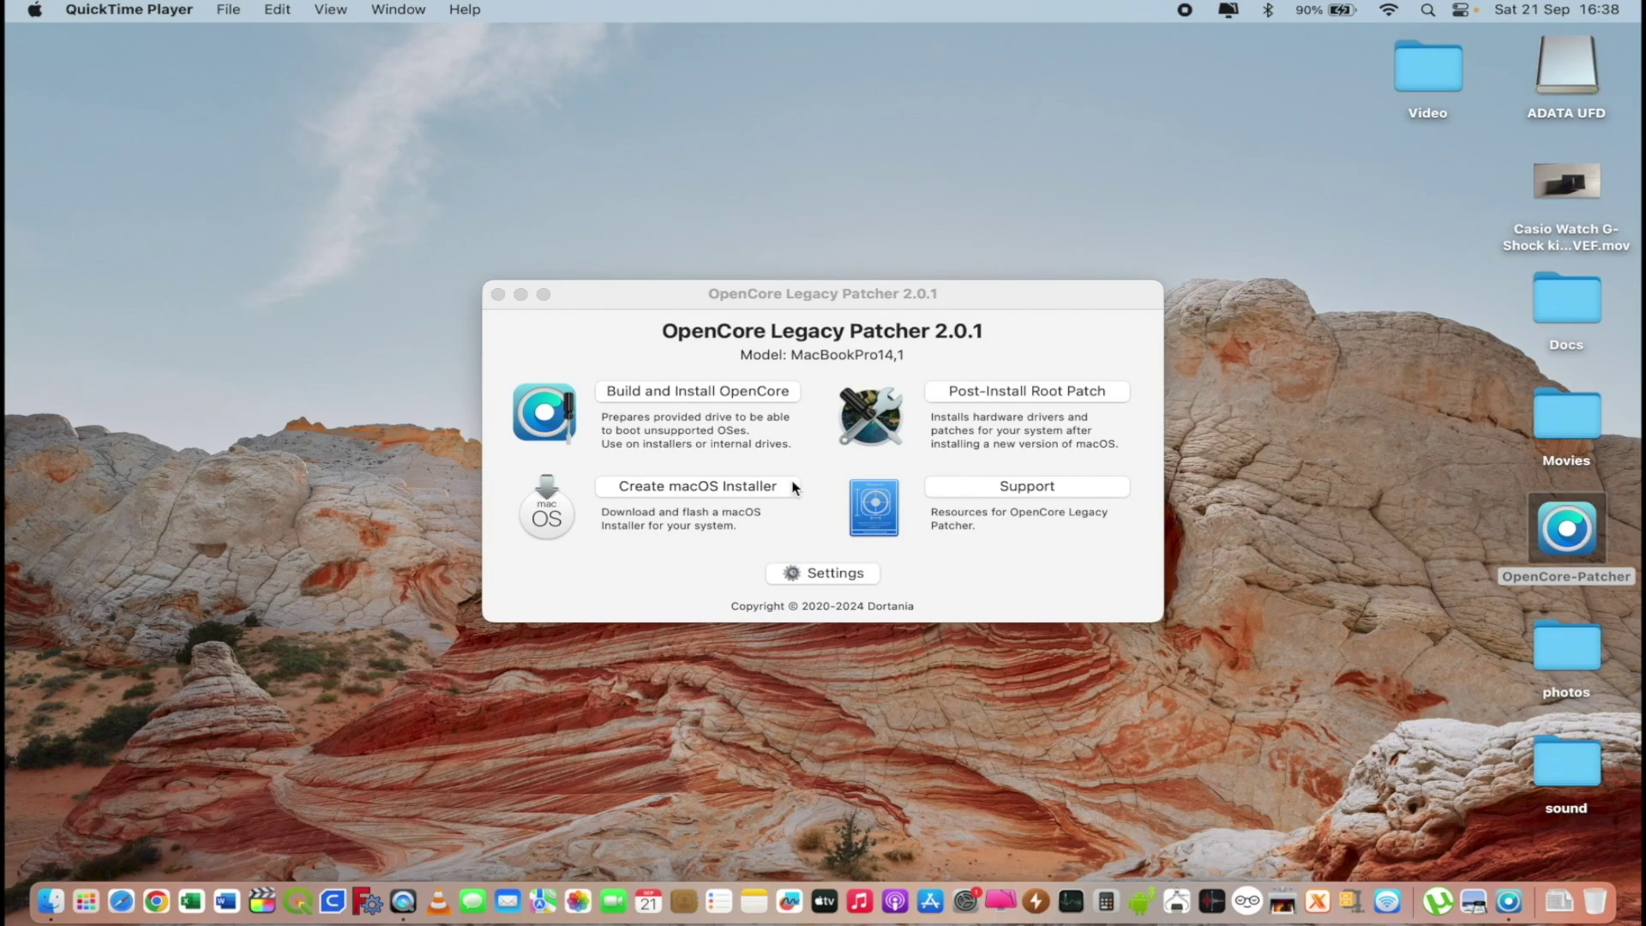
Step: Download the macOS Sequoia 15.0 (24A335) installer via Create macOS Installer
left_click(742, 484)
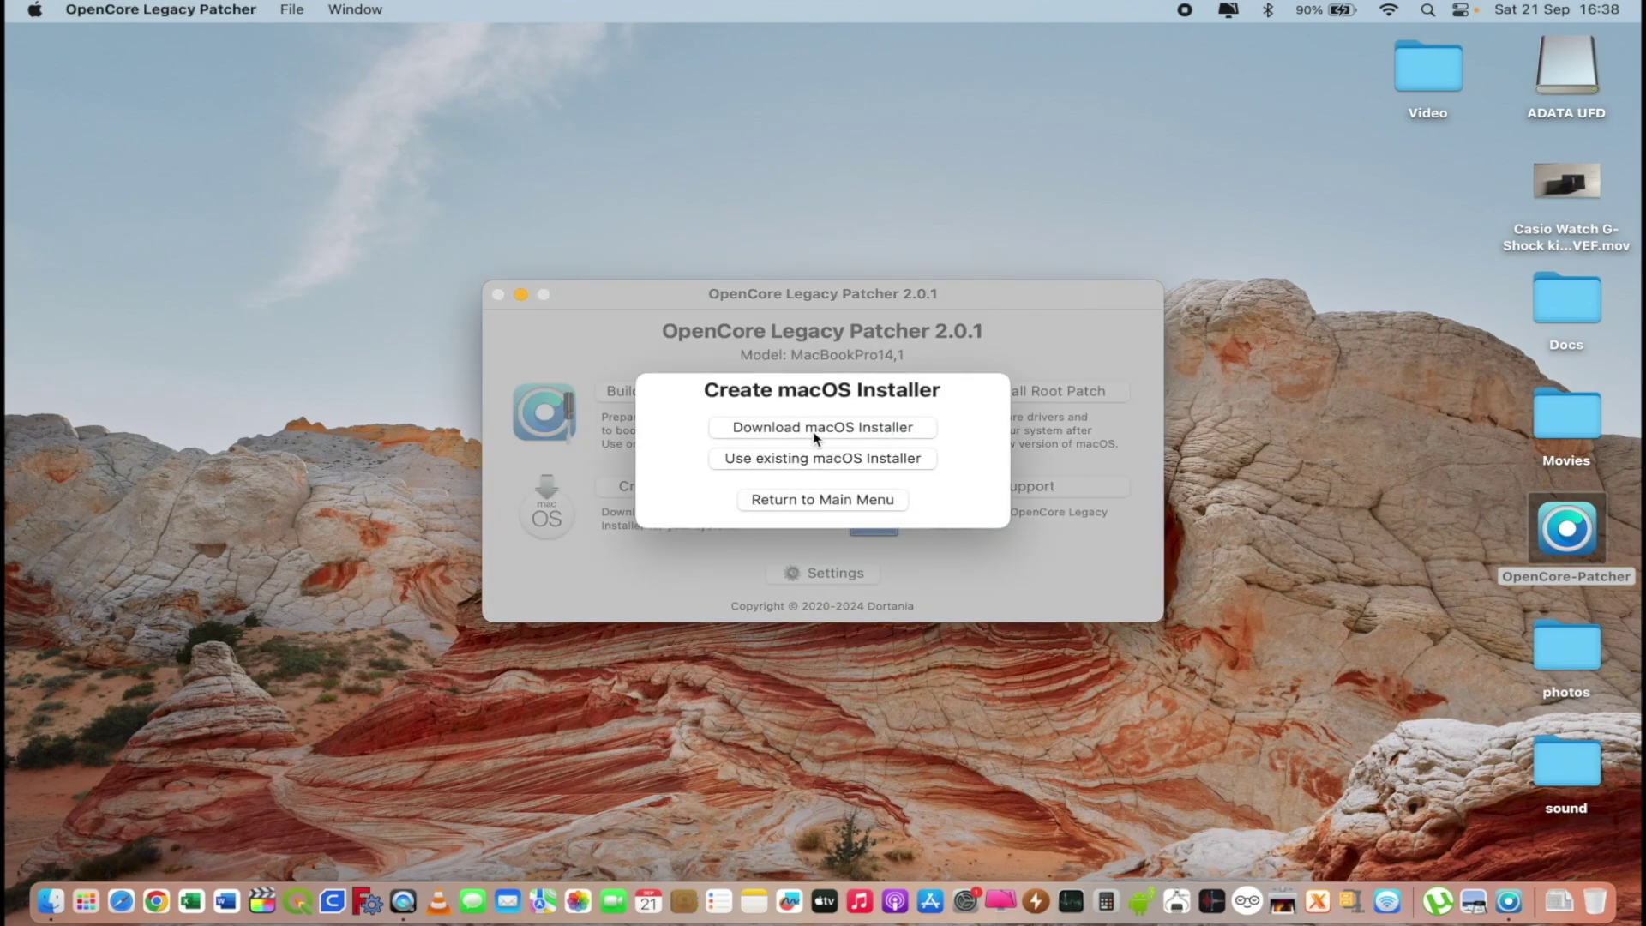
left_click(817, 429)
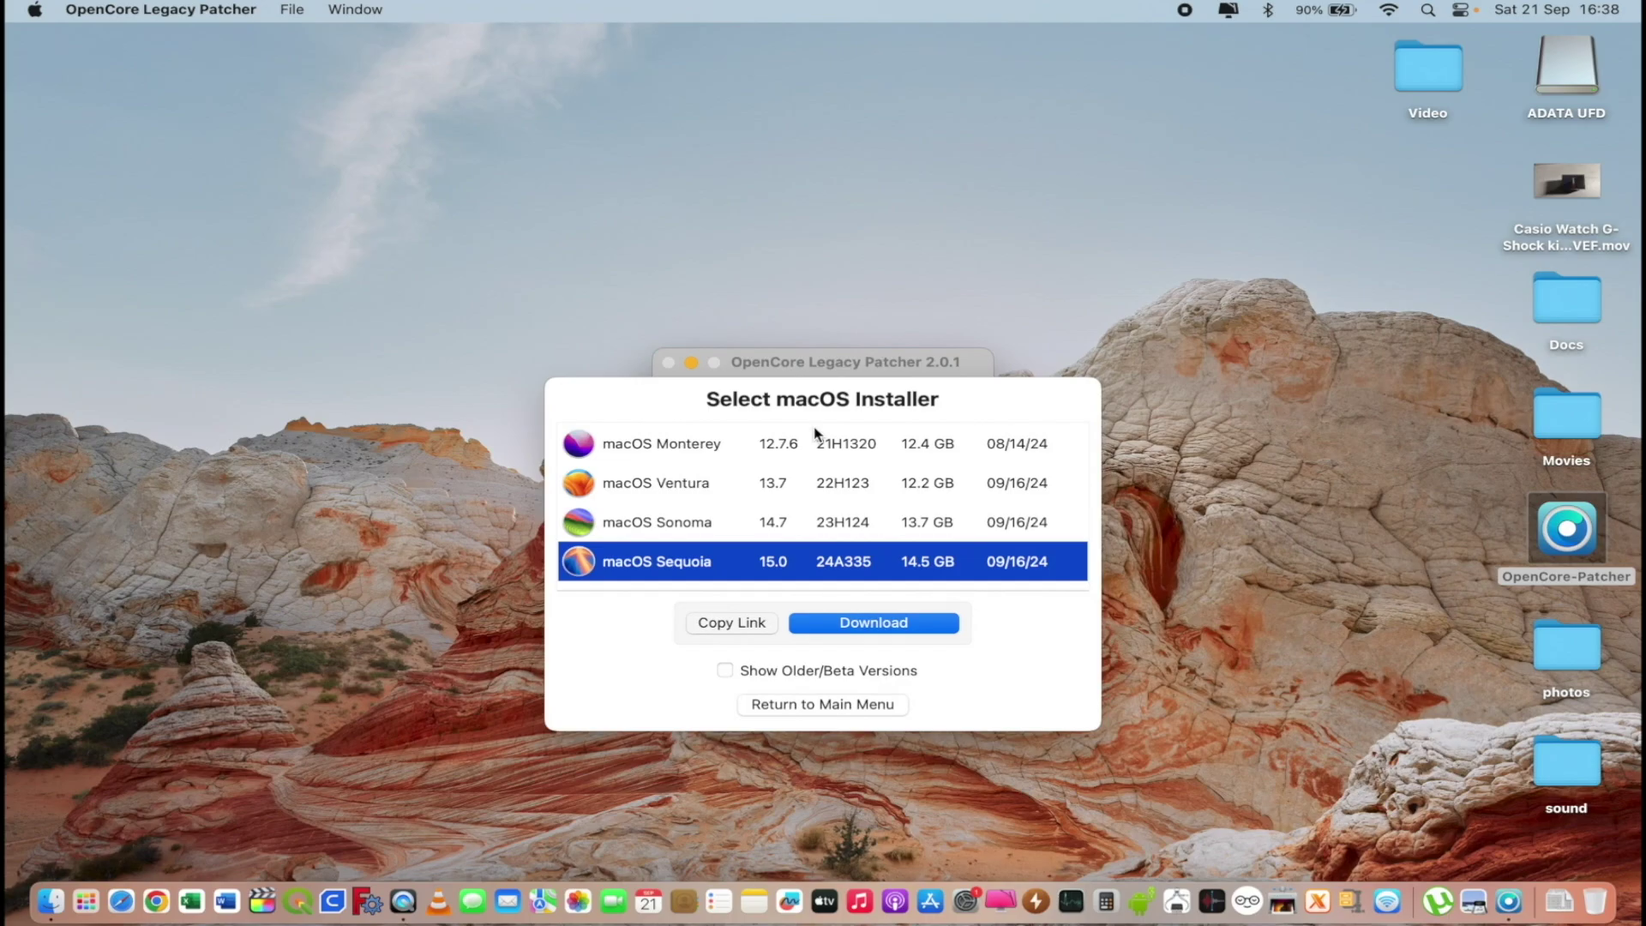
left_click(910, 621)
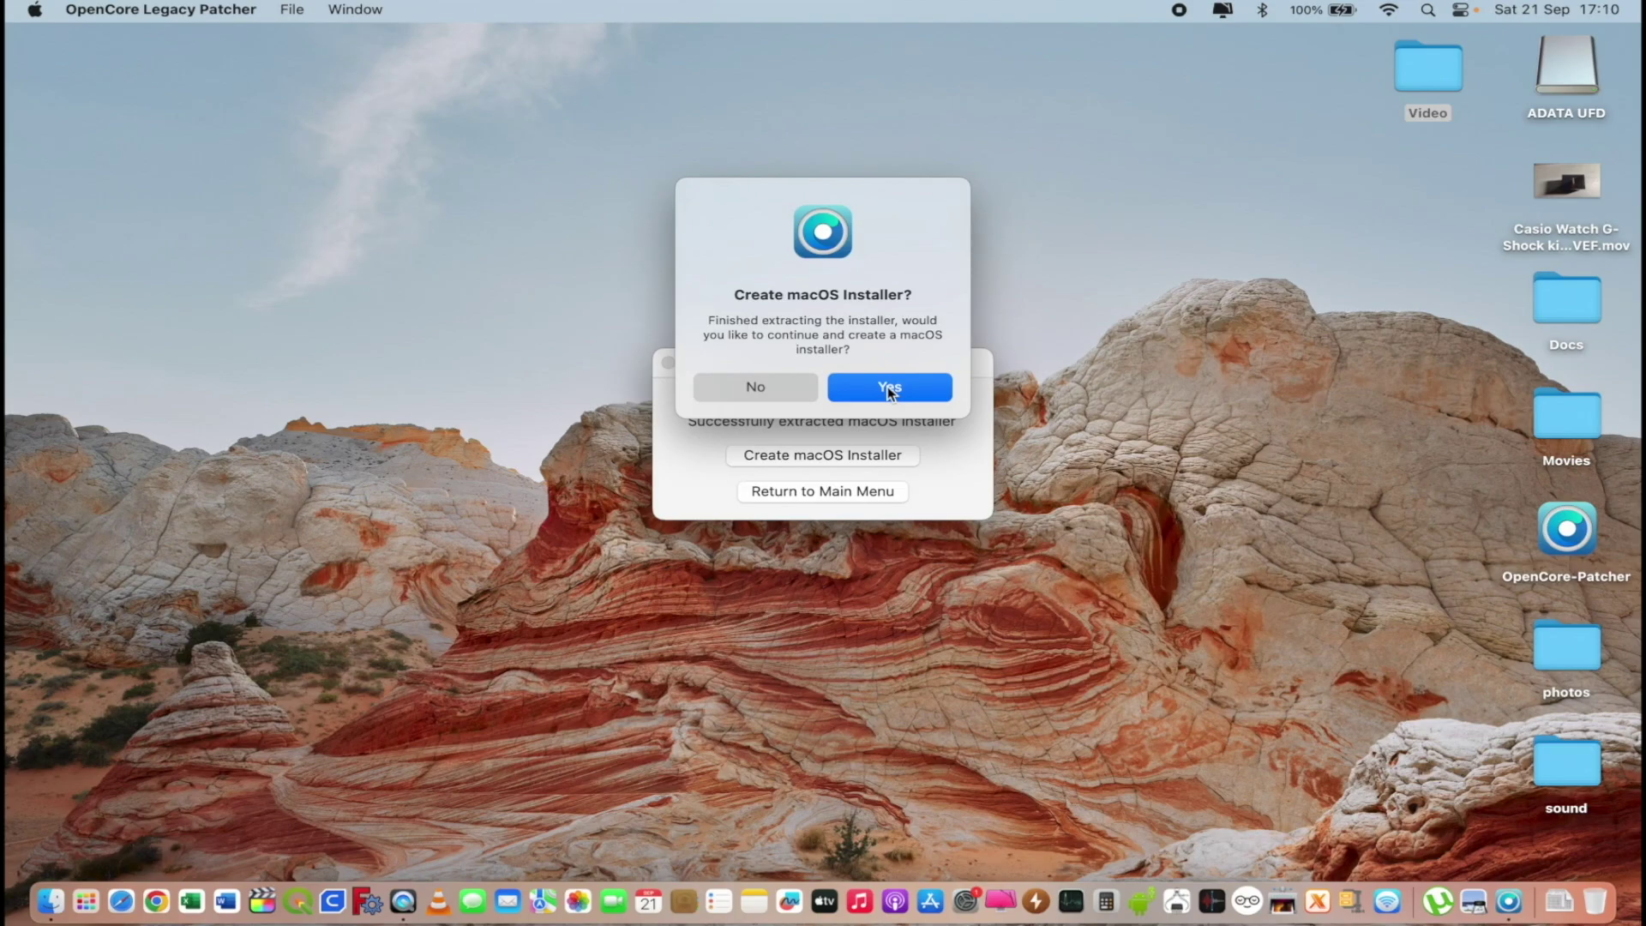
Step: Write the local macOS Sequoia 15.0 installer to the erased 31 GB USB Flash Drive
left_click(887, 390)
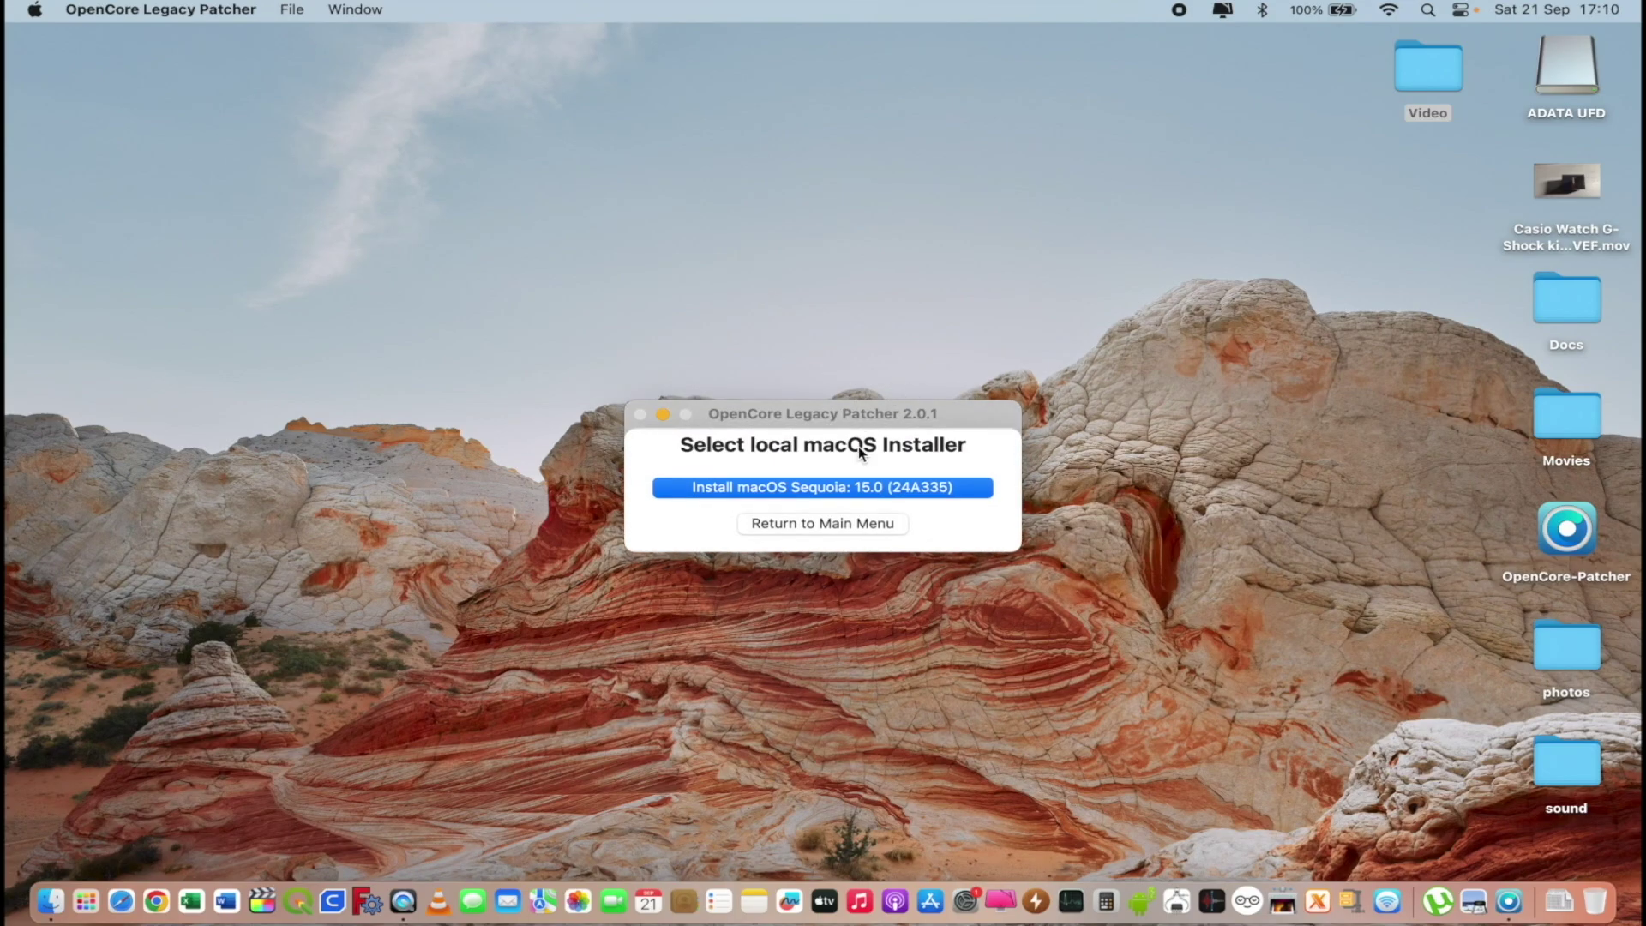
left_click(767, 491)
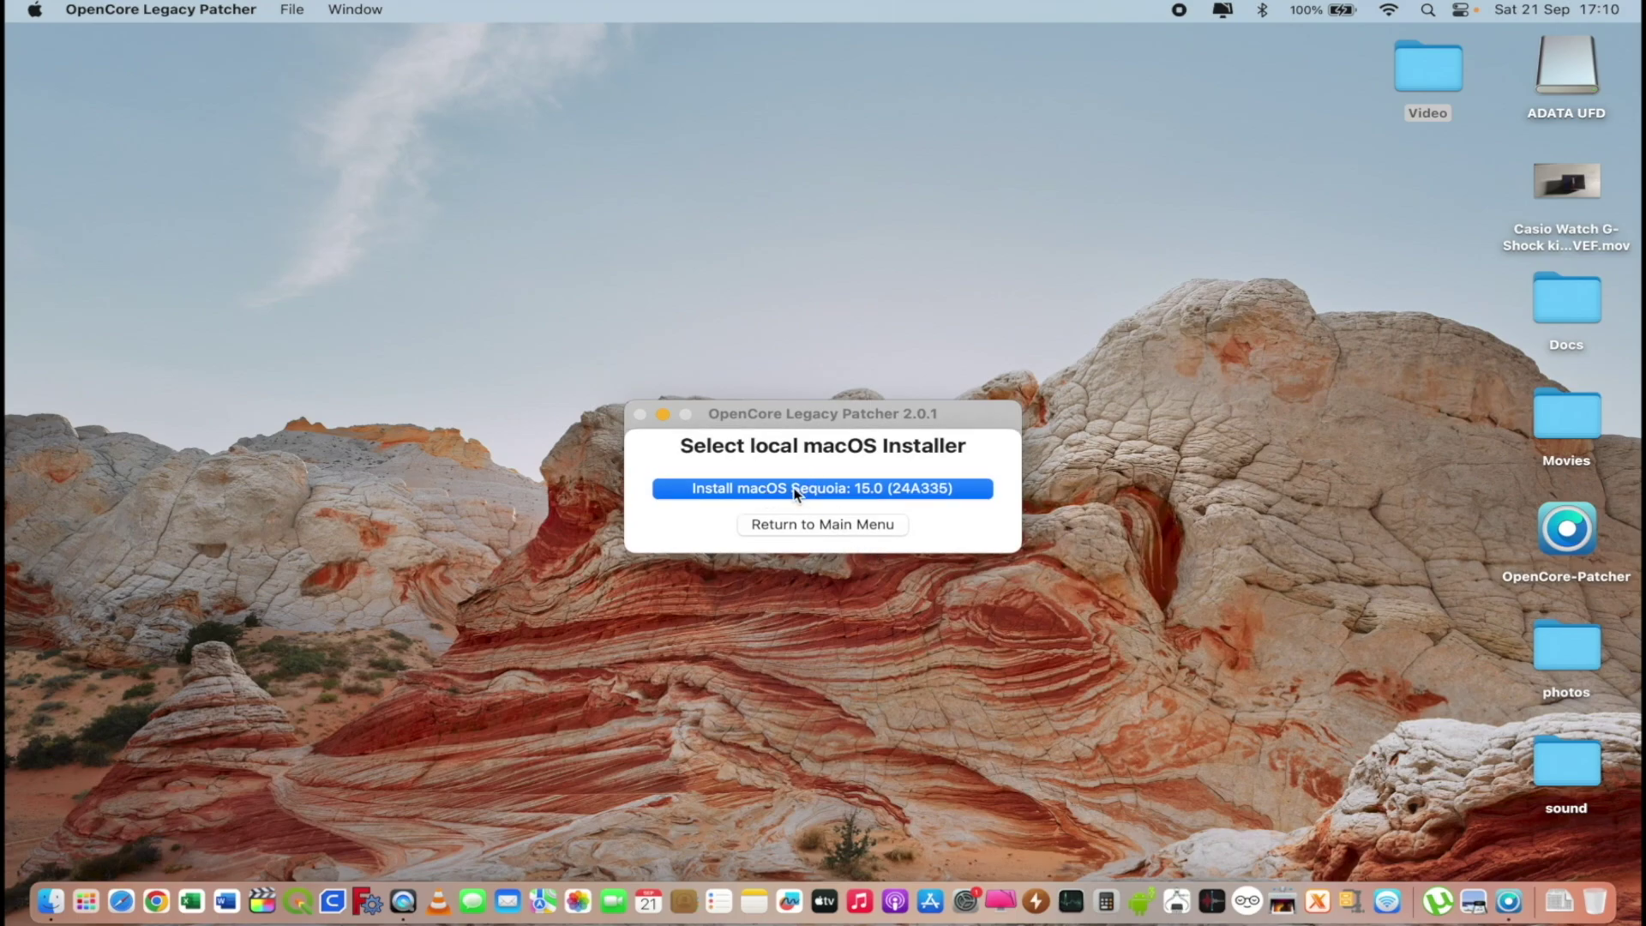
left_click(794, 490)
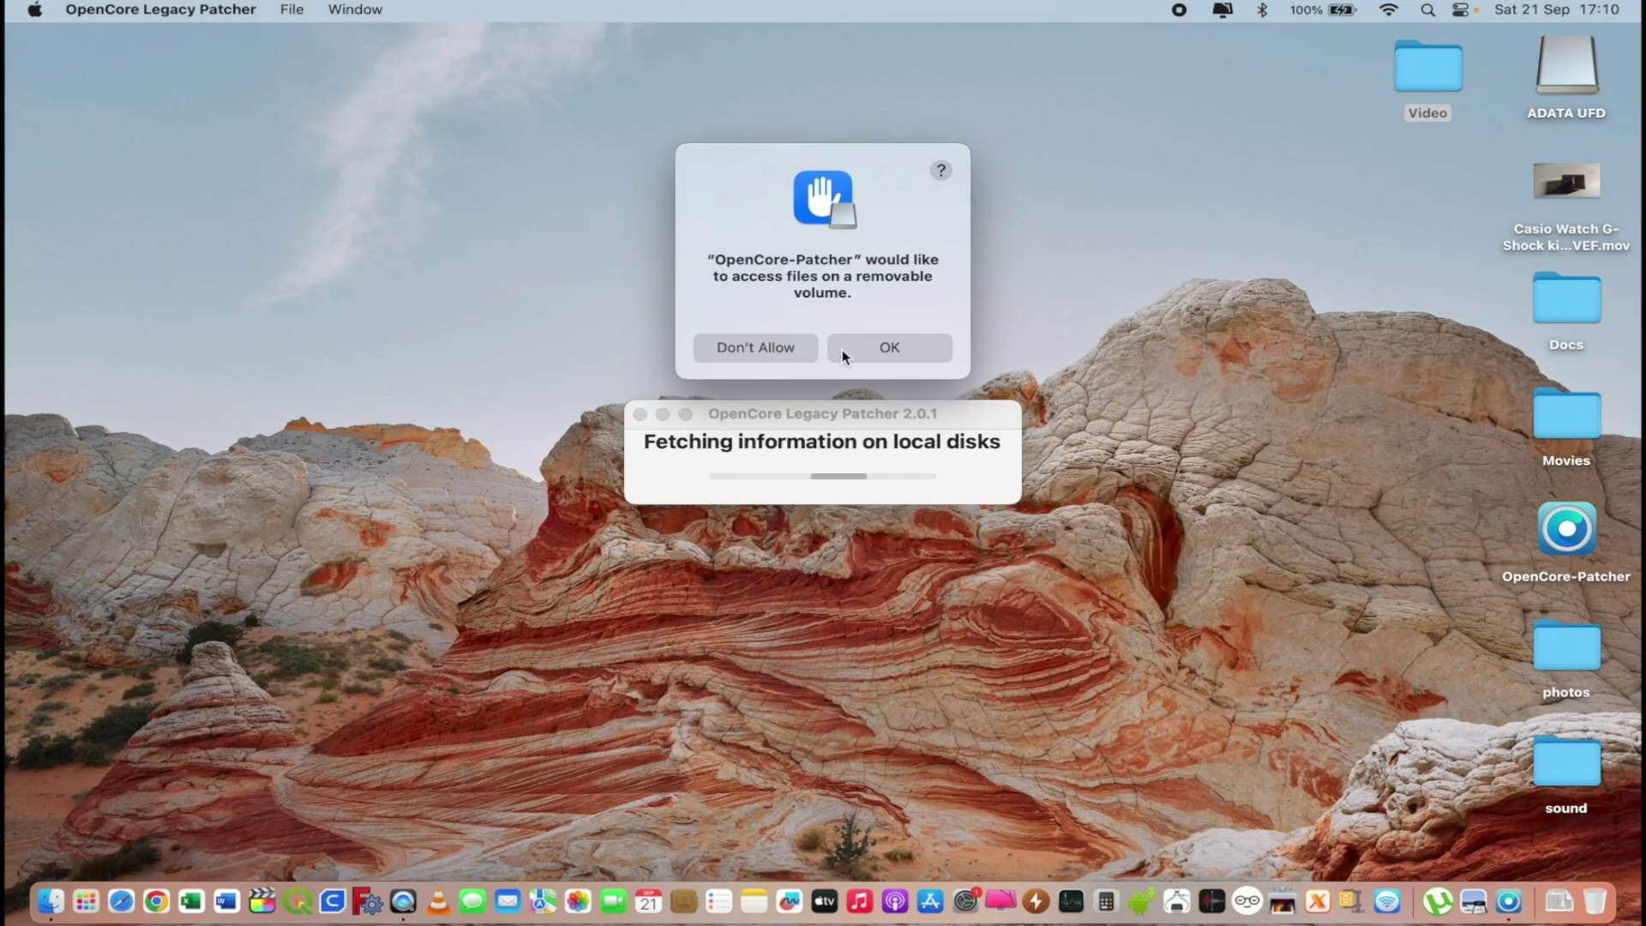
left_click(887, 348)
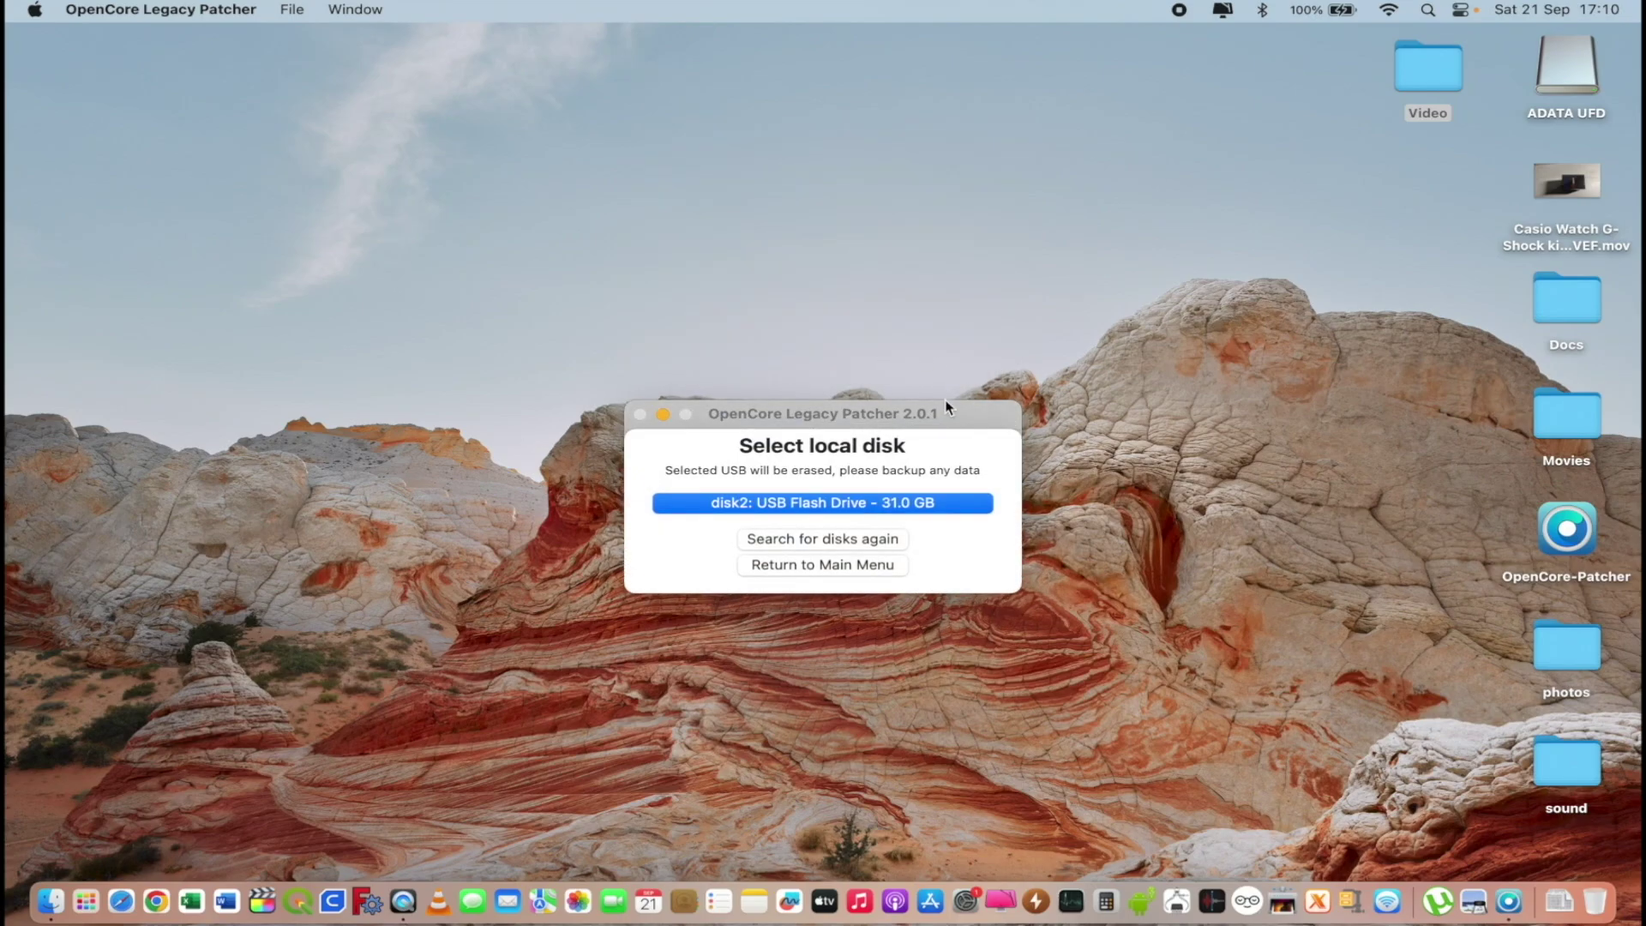
left_click(804, 505)
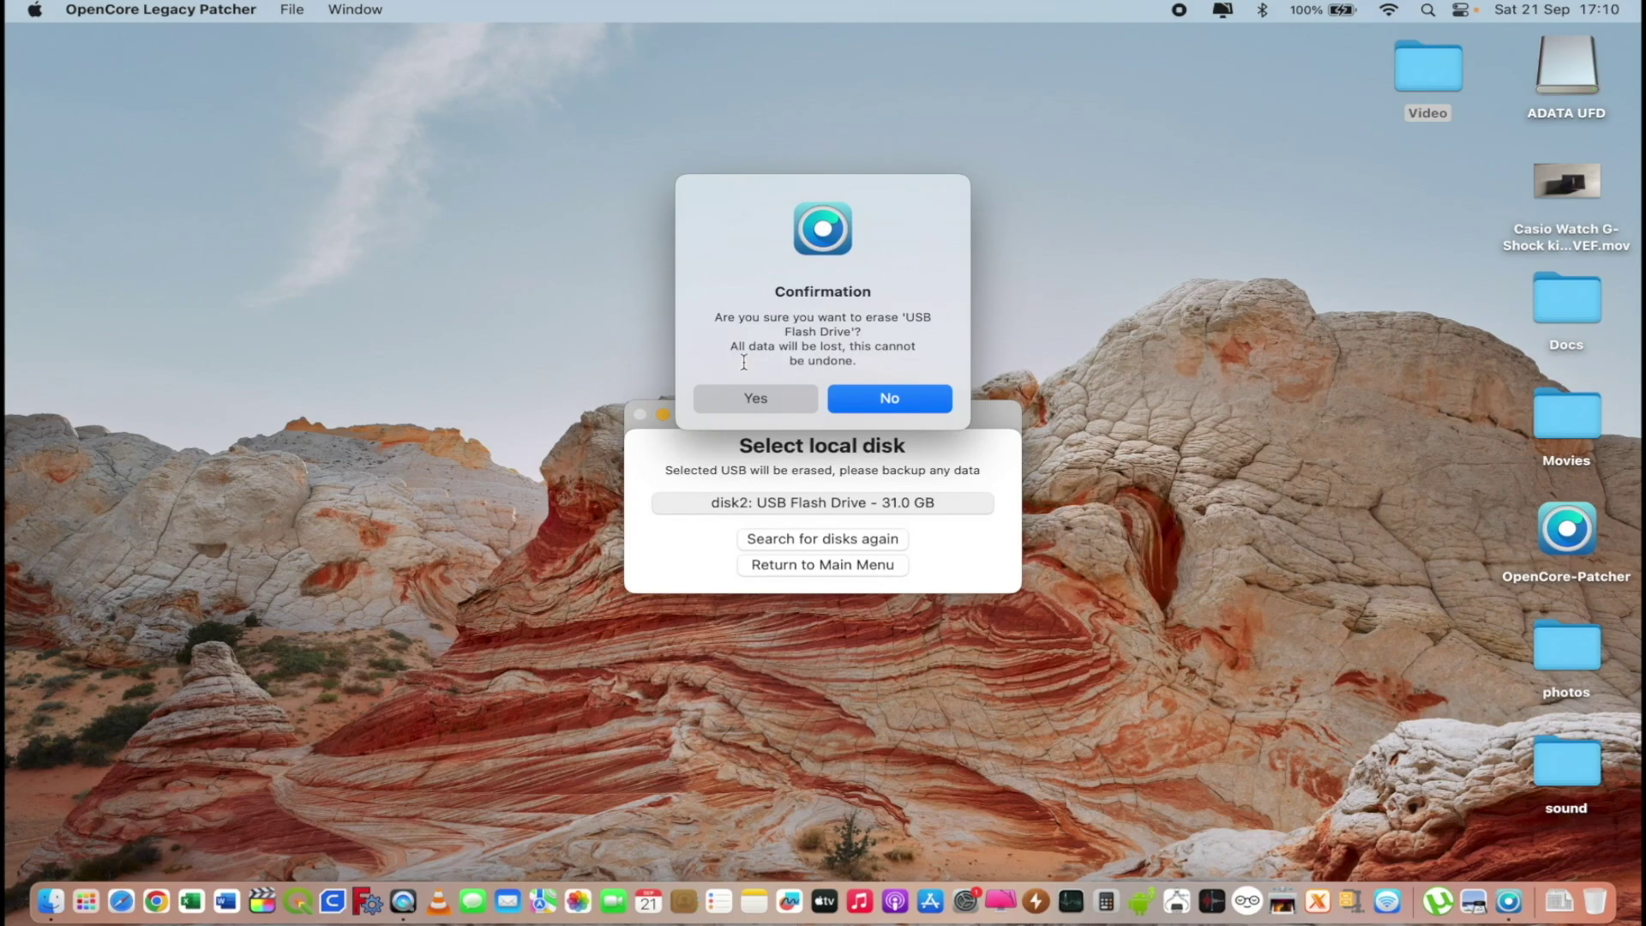
left_click(761, 399)
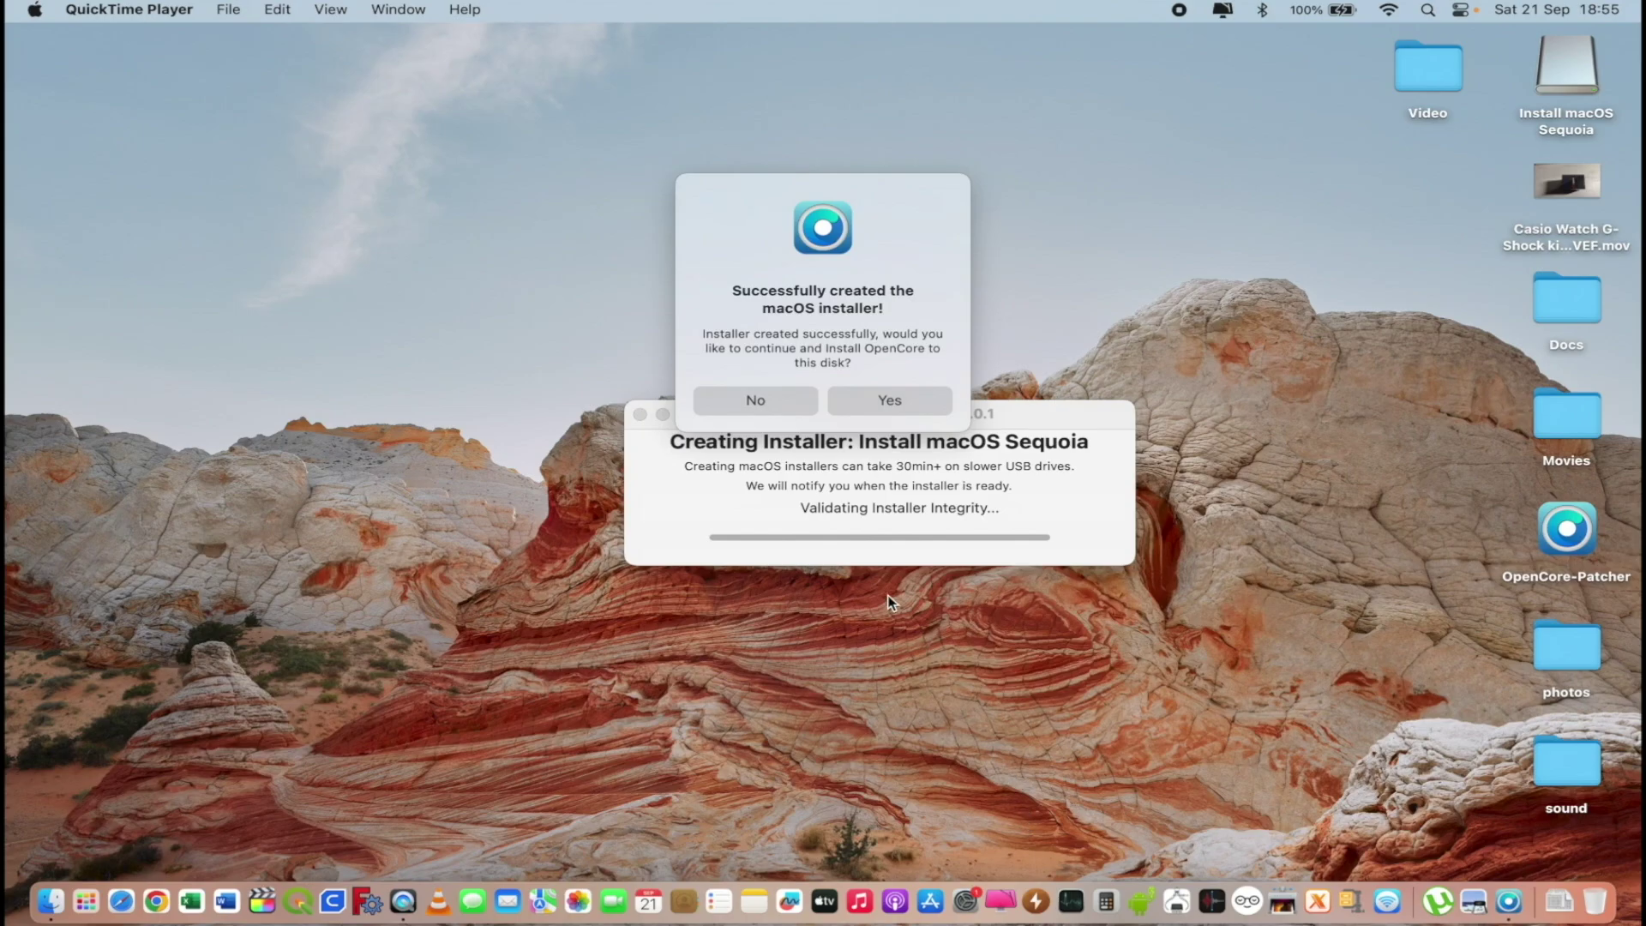
Step: Build the MacBookPro14,1 OpenCore configuration and list the disks available for installing it
left_click(799, 337)
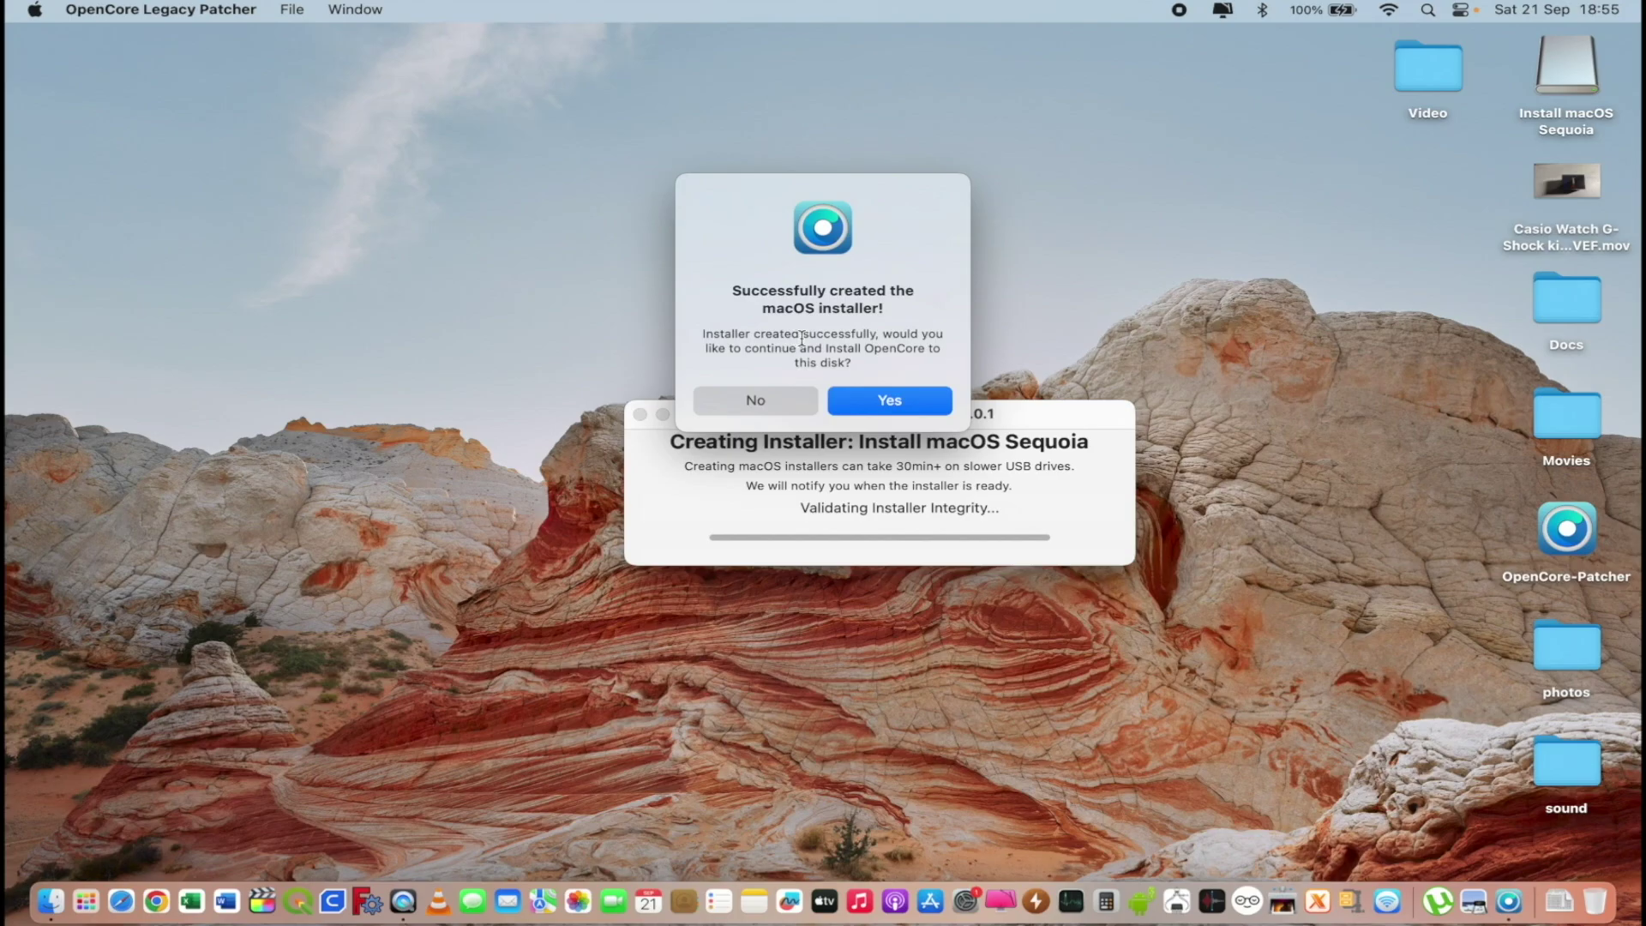
left_click(891, 402)
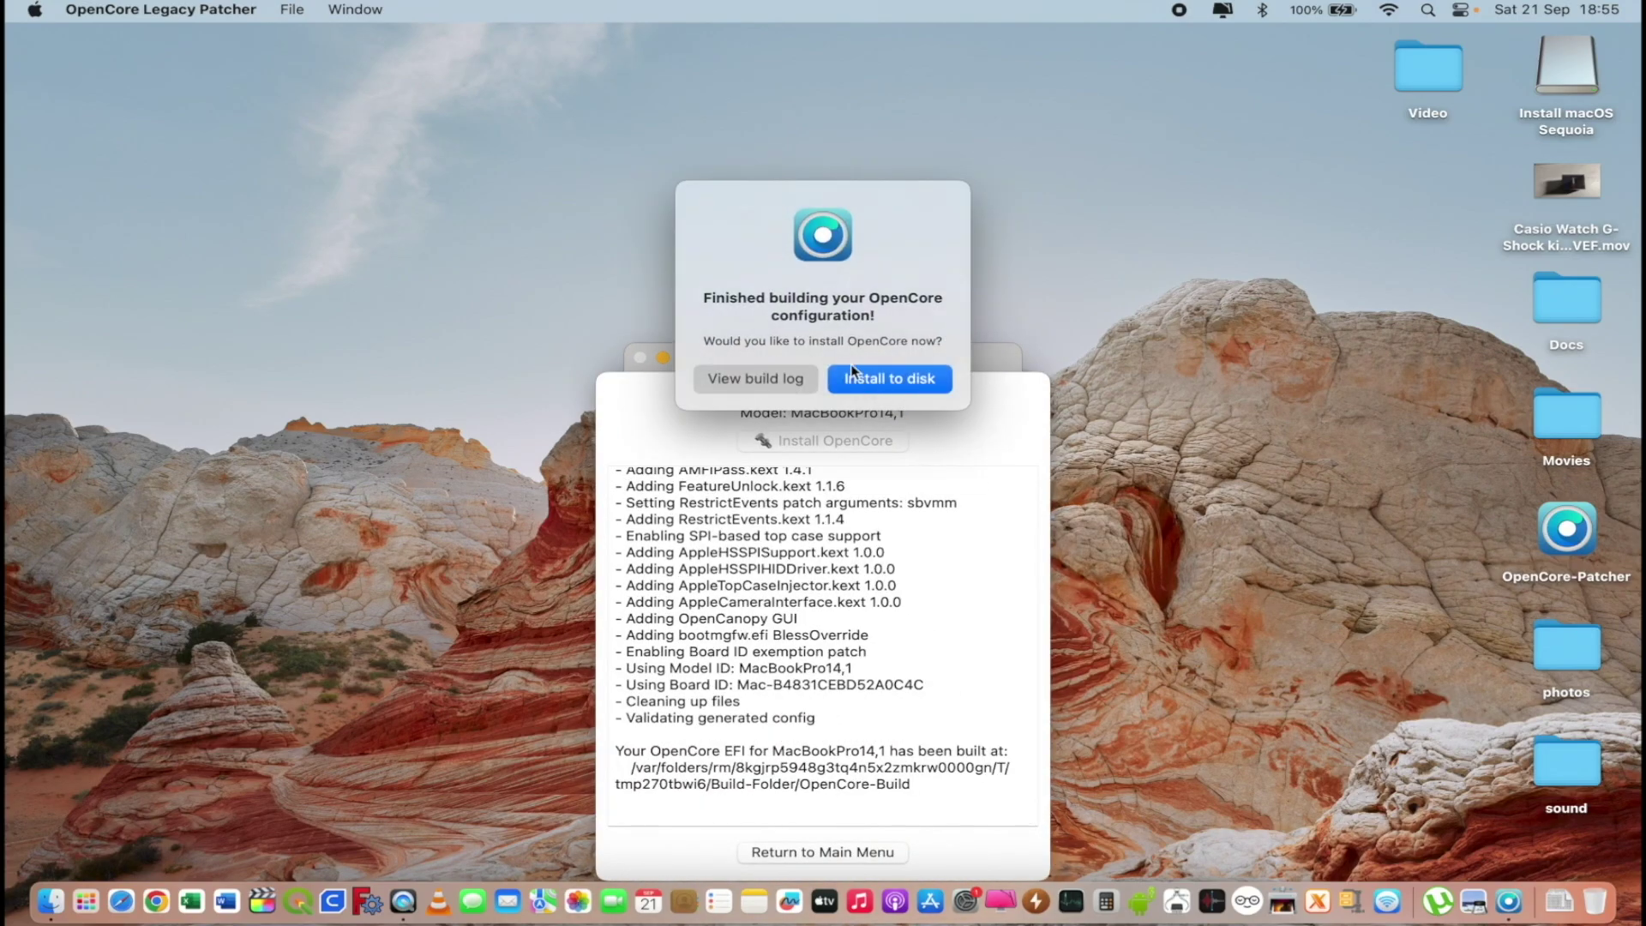
left_click(892, 387)
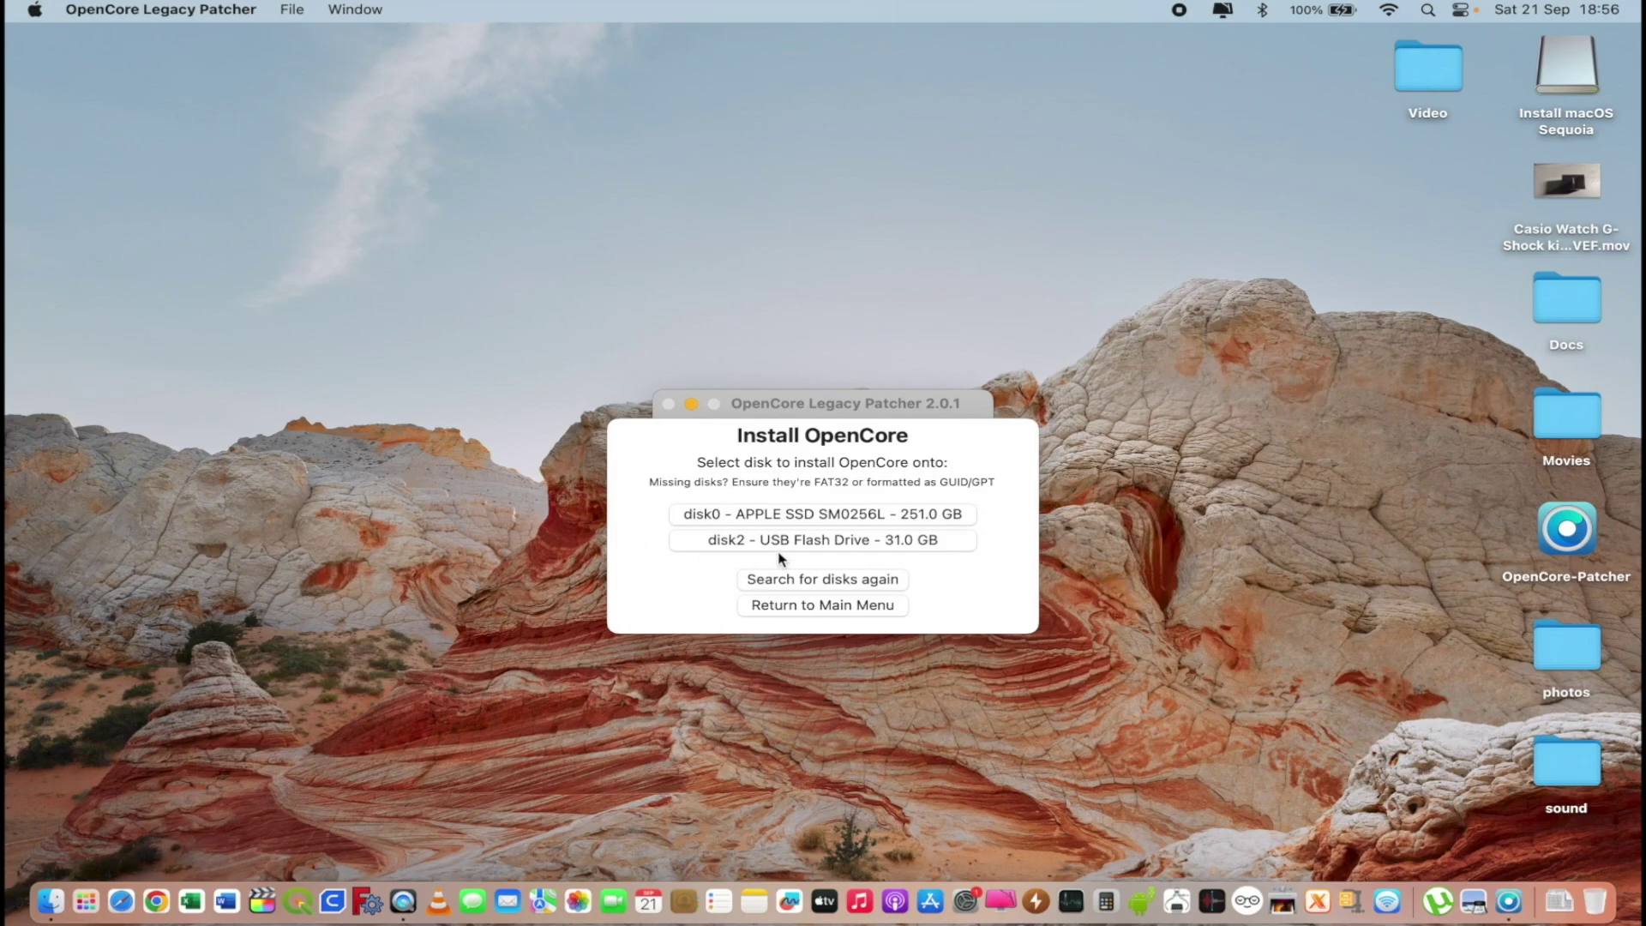
Step: Install OpenCore onto the 31 GB USB Flash Drive's EFI partition disk2s1
left_click(828, 540)
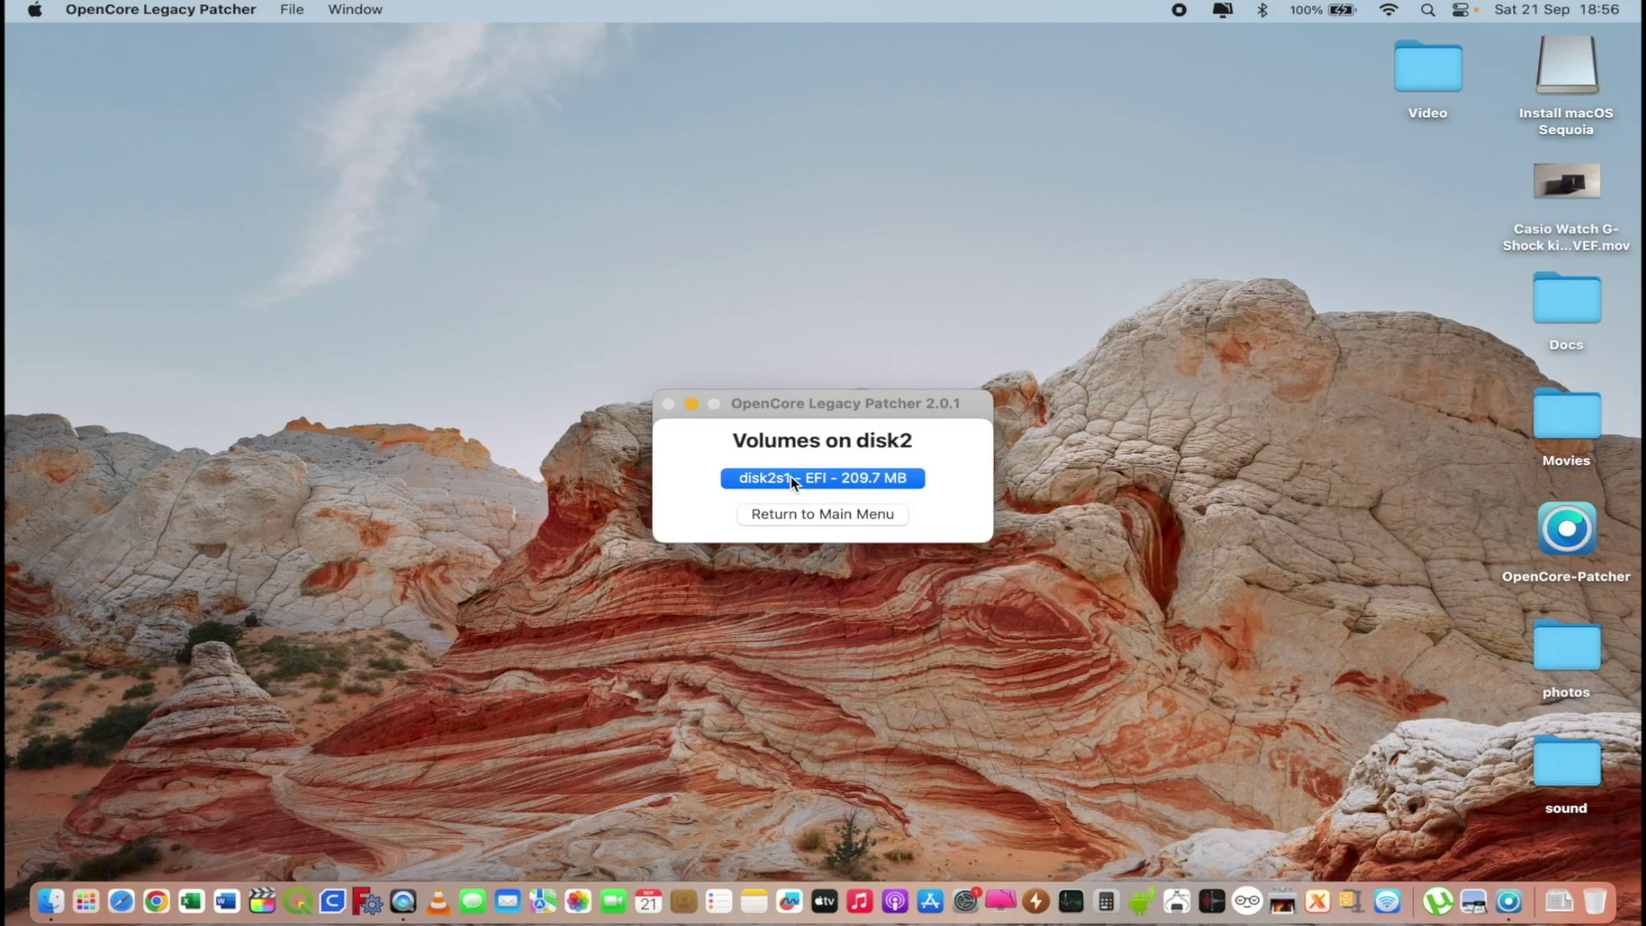
left_click(791, 476)
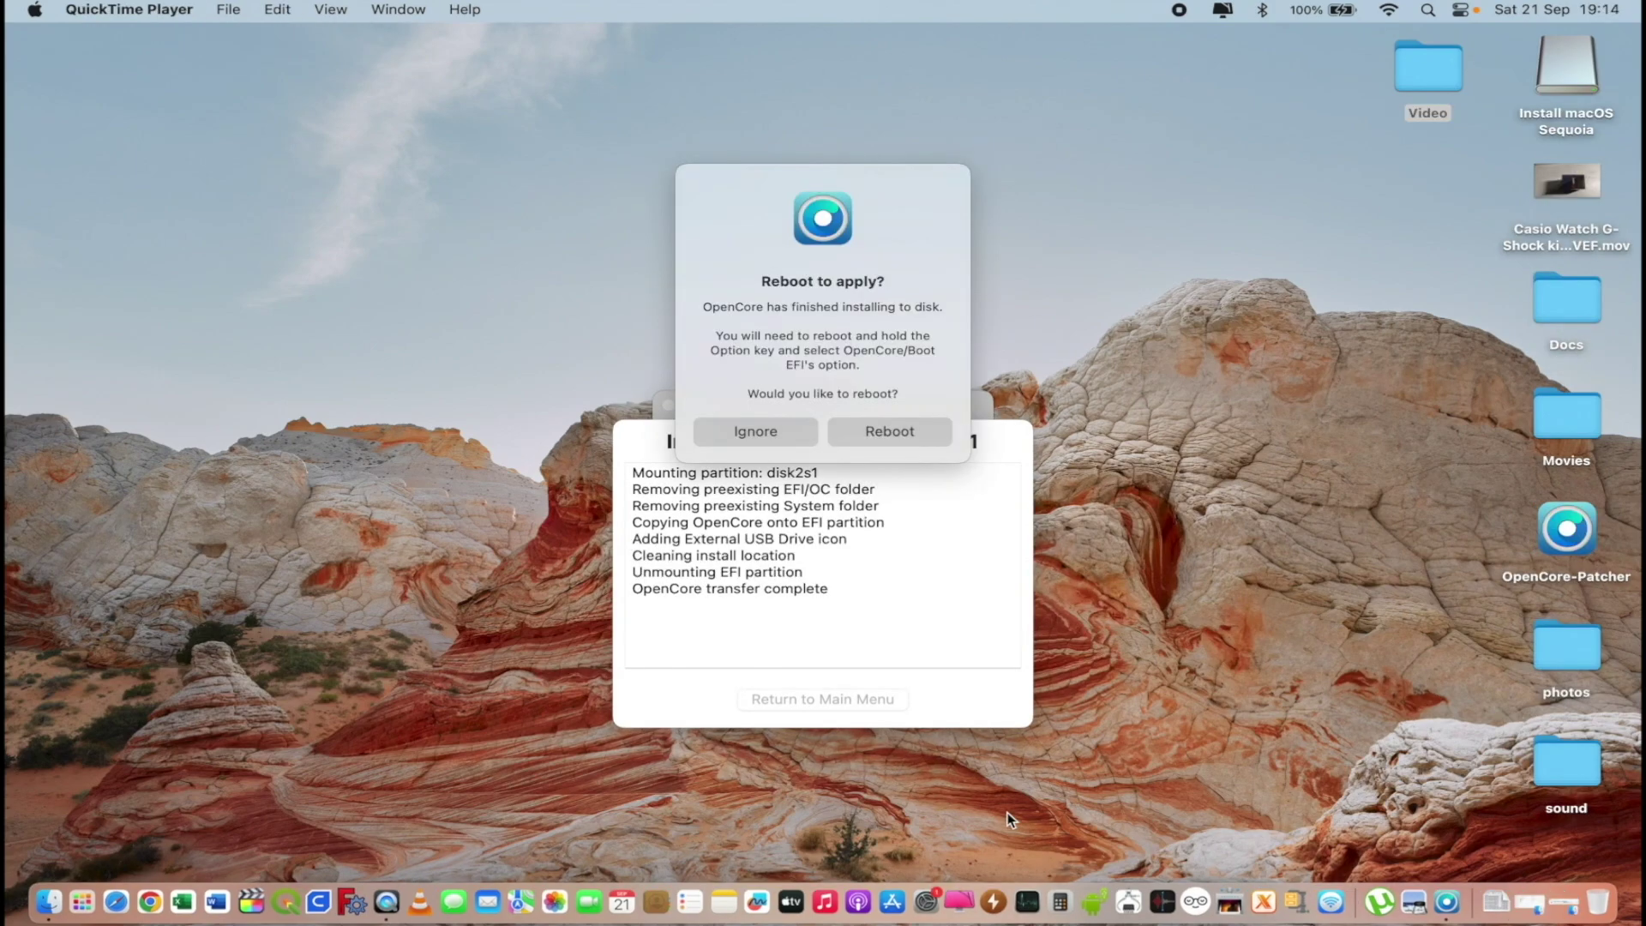
left_click(772, 242)
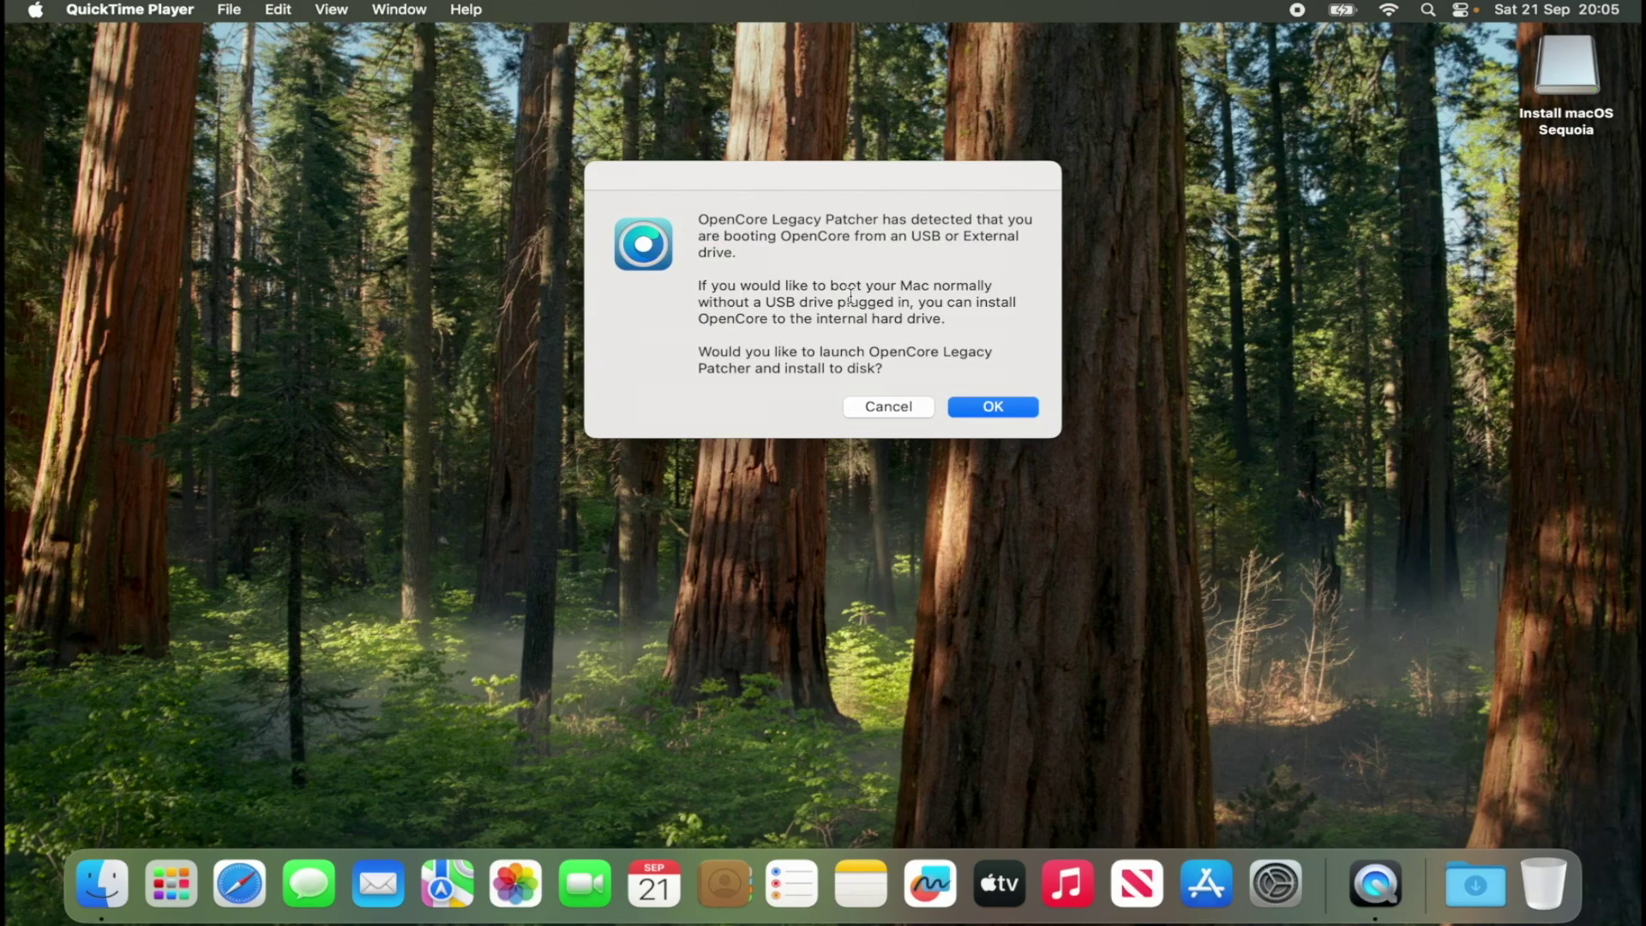
Step: Install the built OpenCore onto the internal APPLE SSD's EFI partition disk0s1
left_click(994, 408)
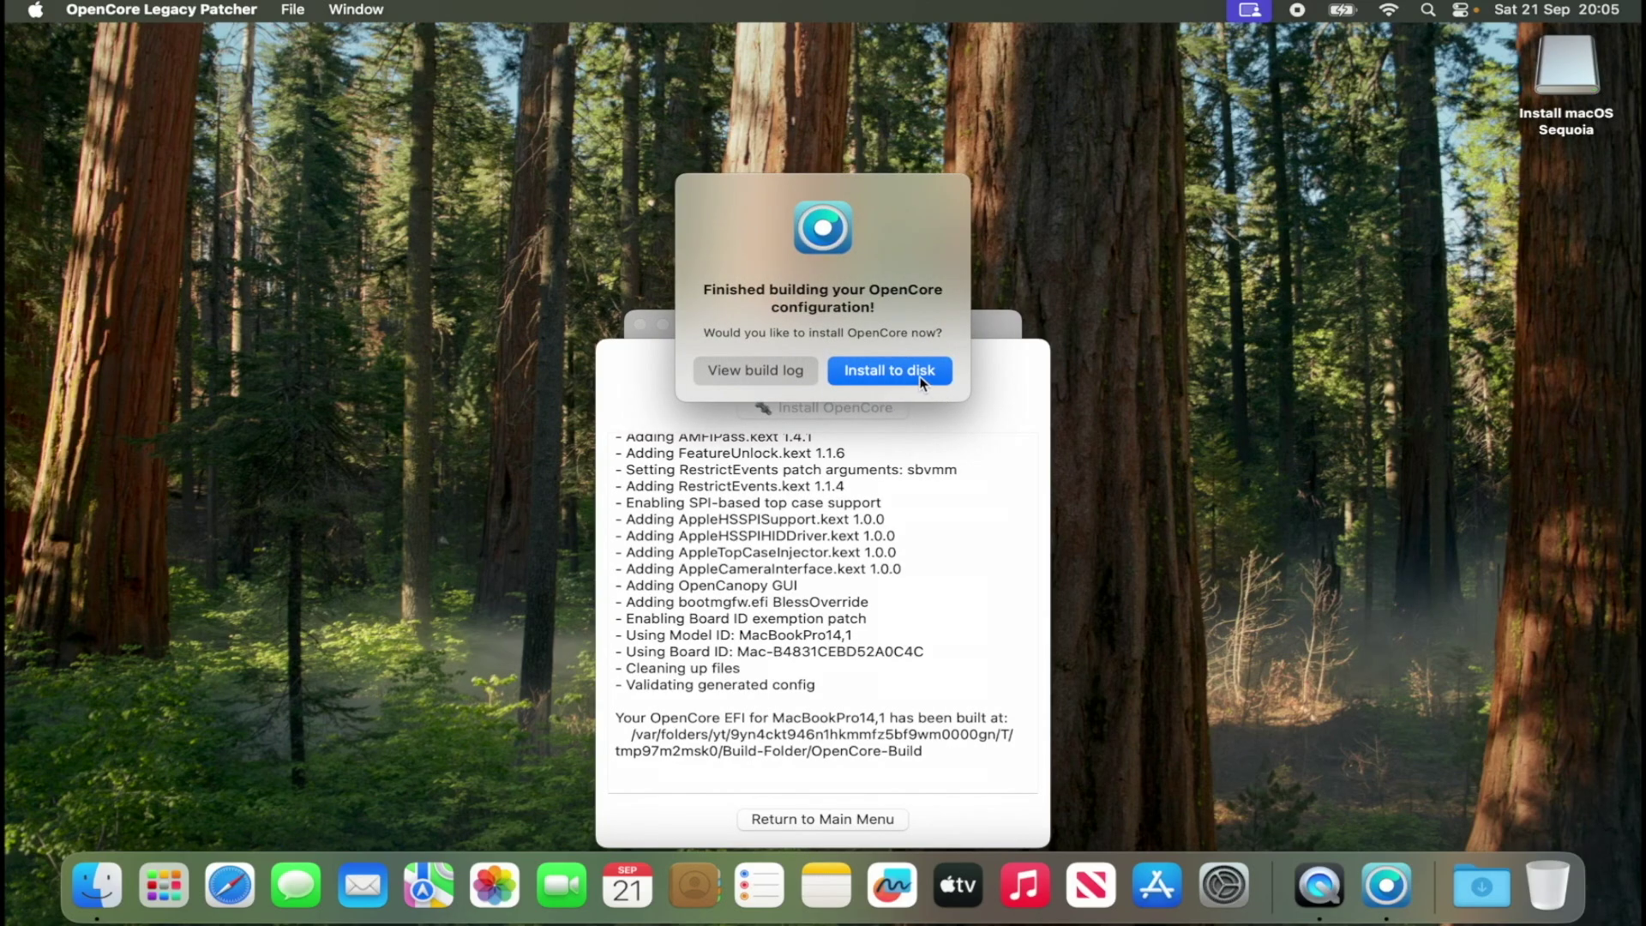
left_click(890, 370)
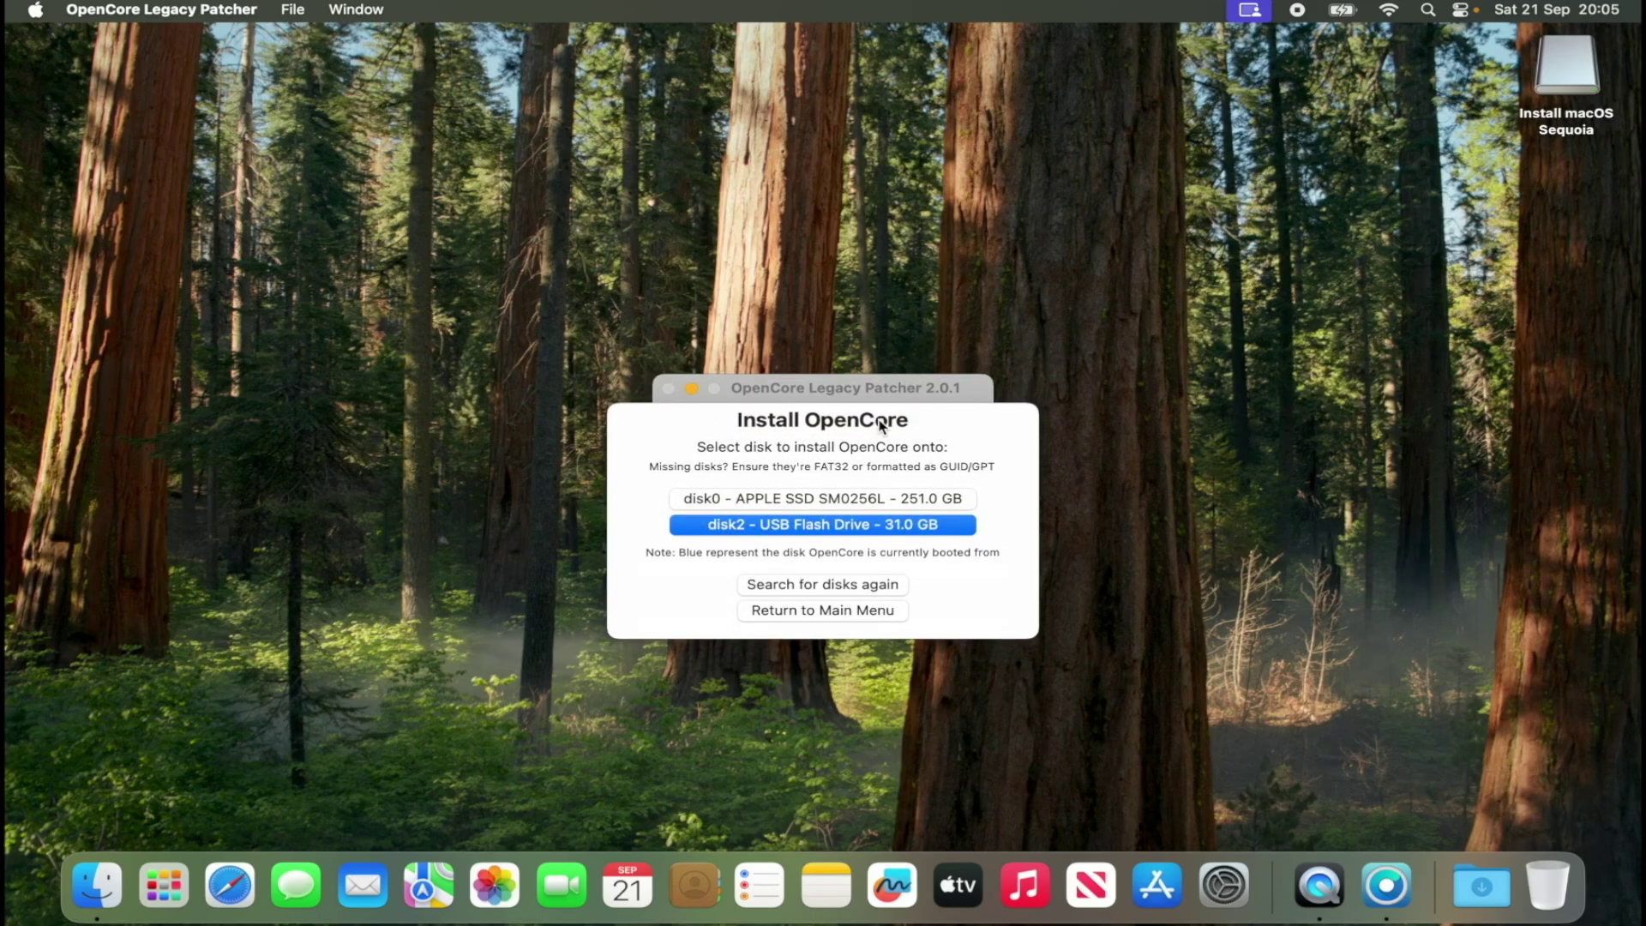
left_click(819, 503)
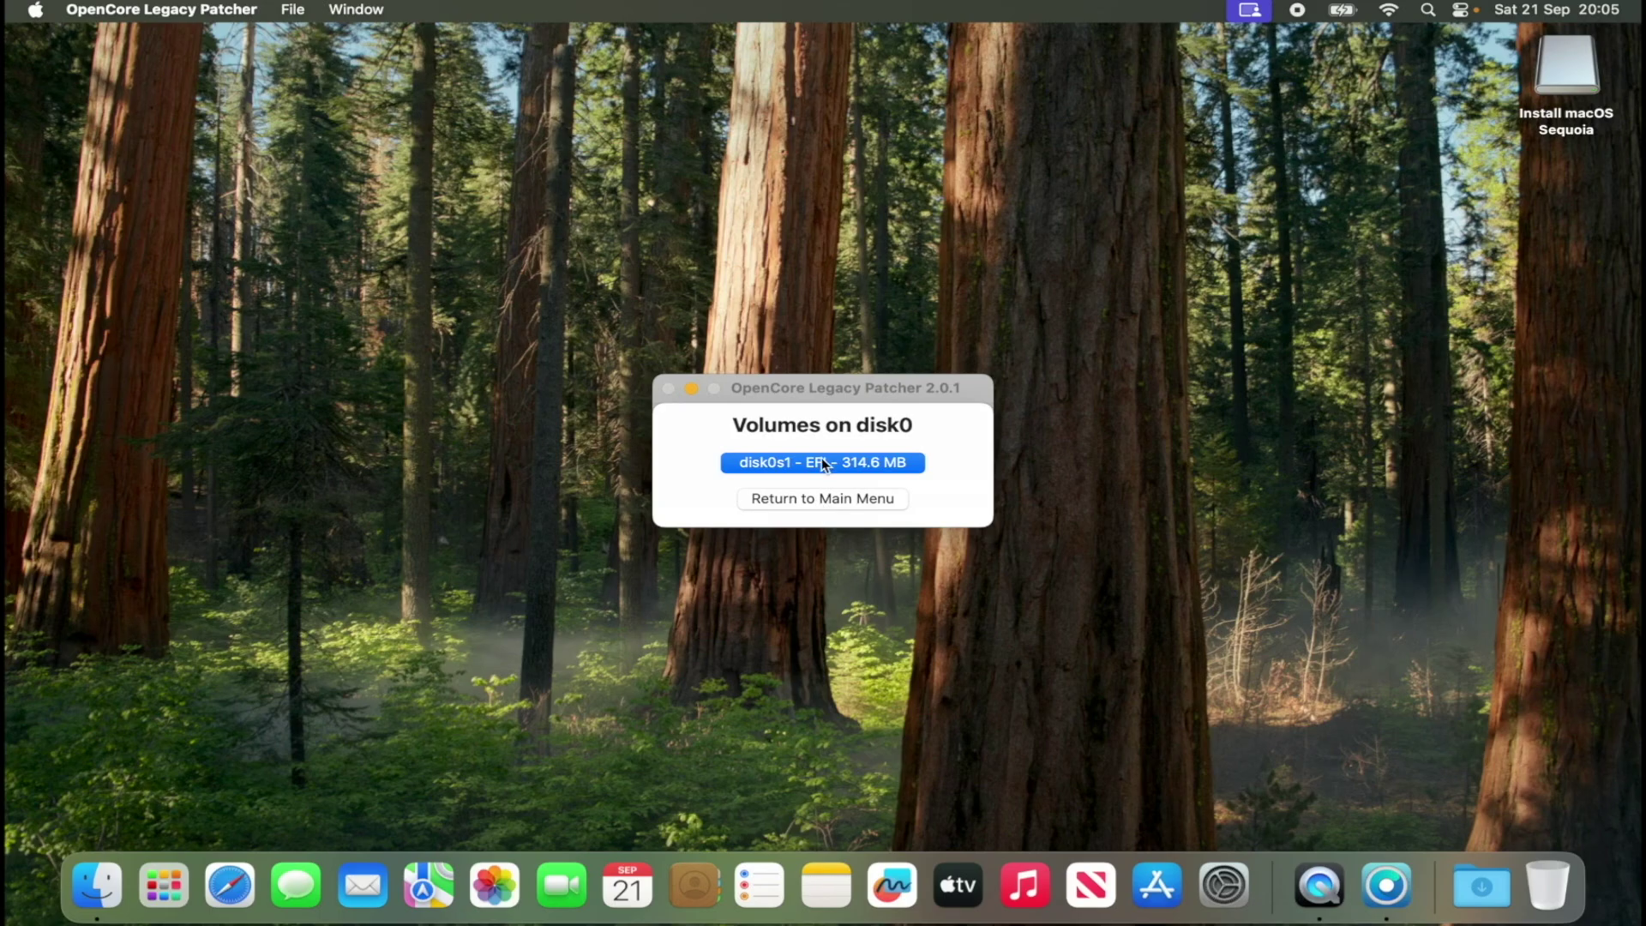
left_click(822, 458)
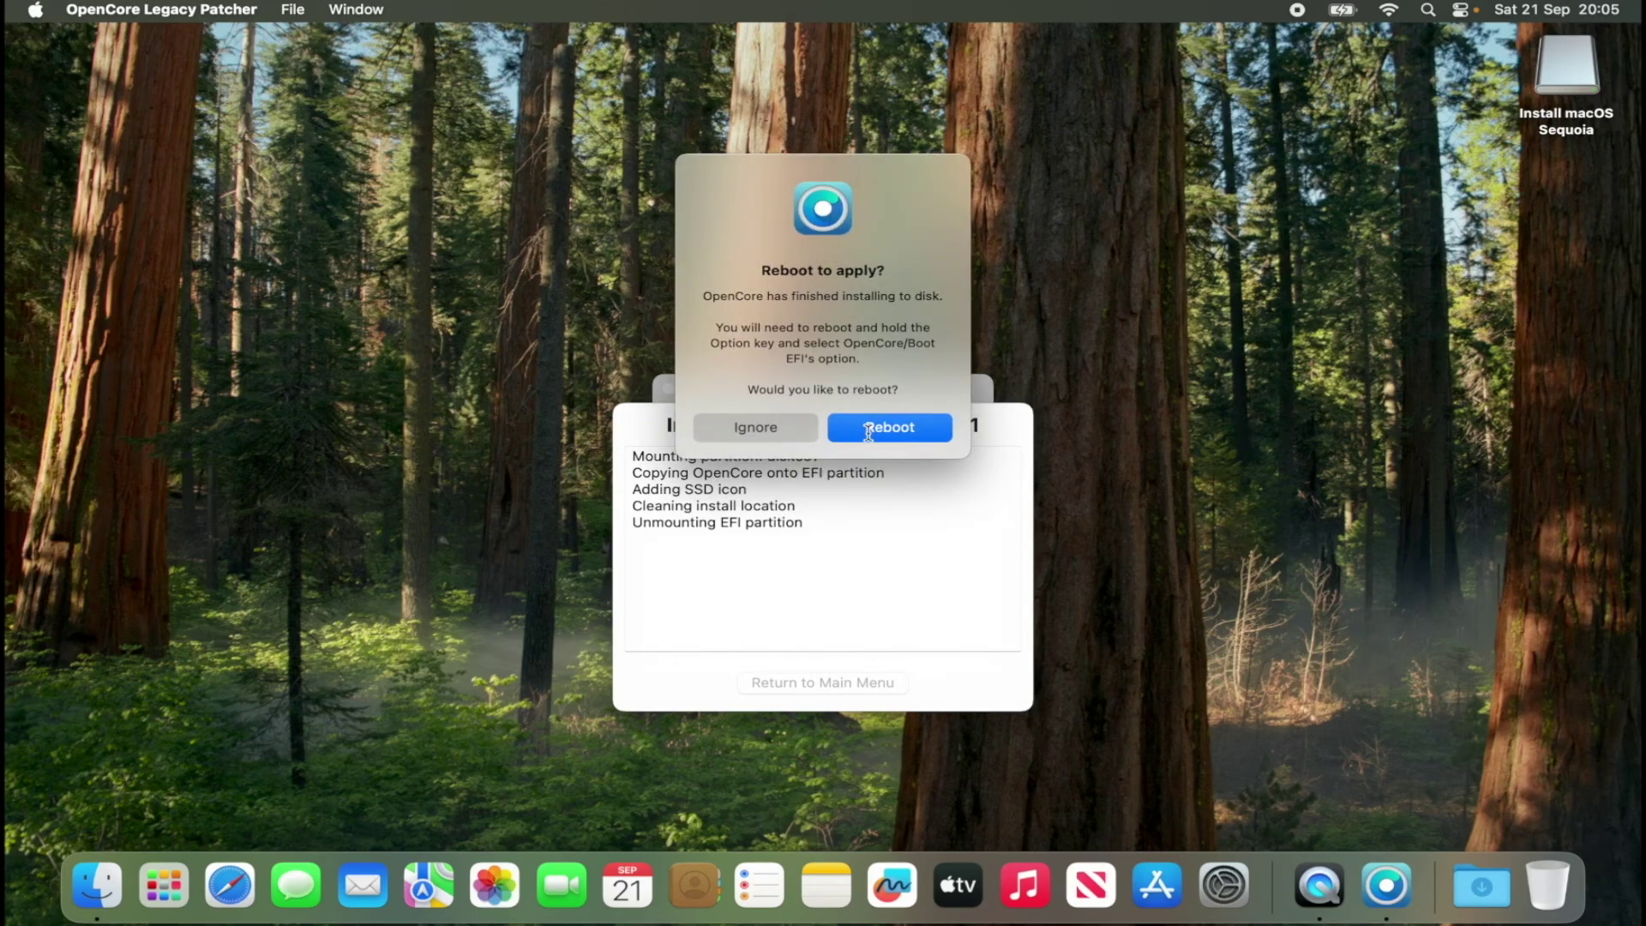
Step: Skip the reboot and uncheck Show OpenCore Boot Picker in the Build settings
left_click(777, 426)
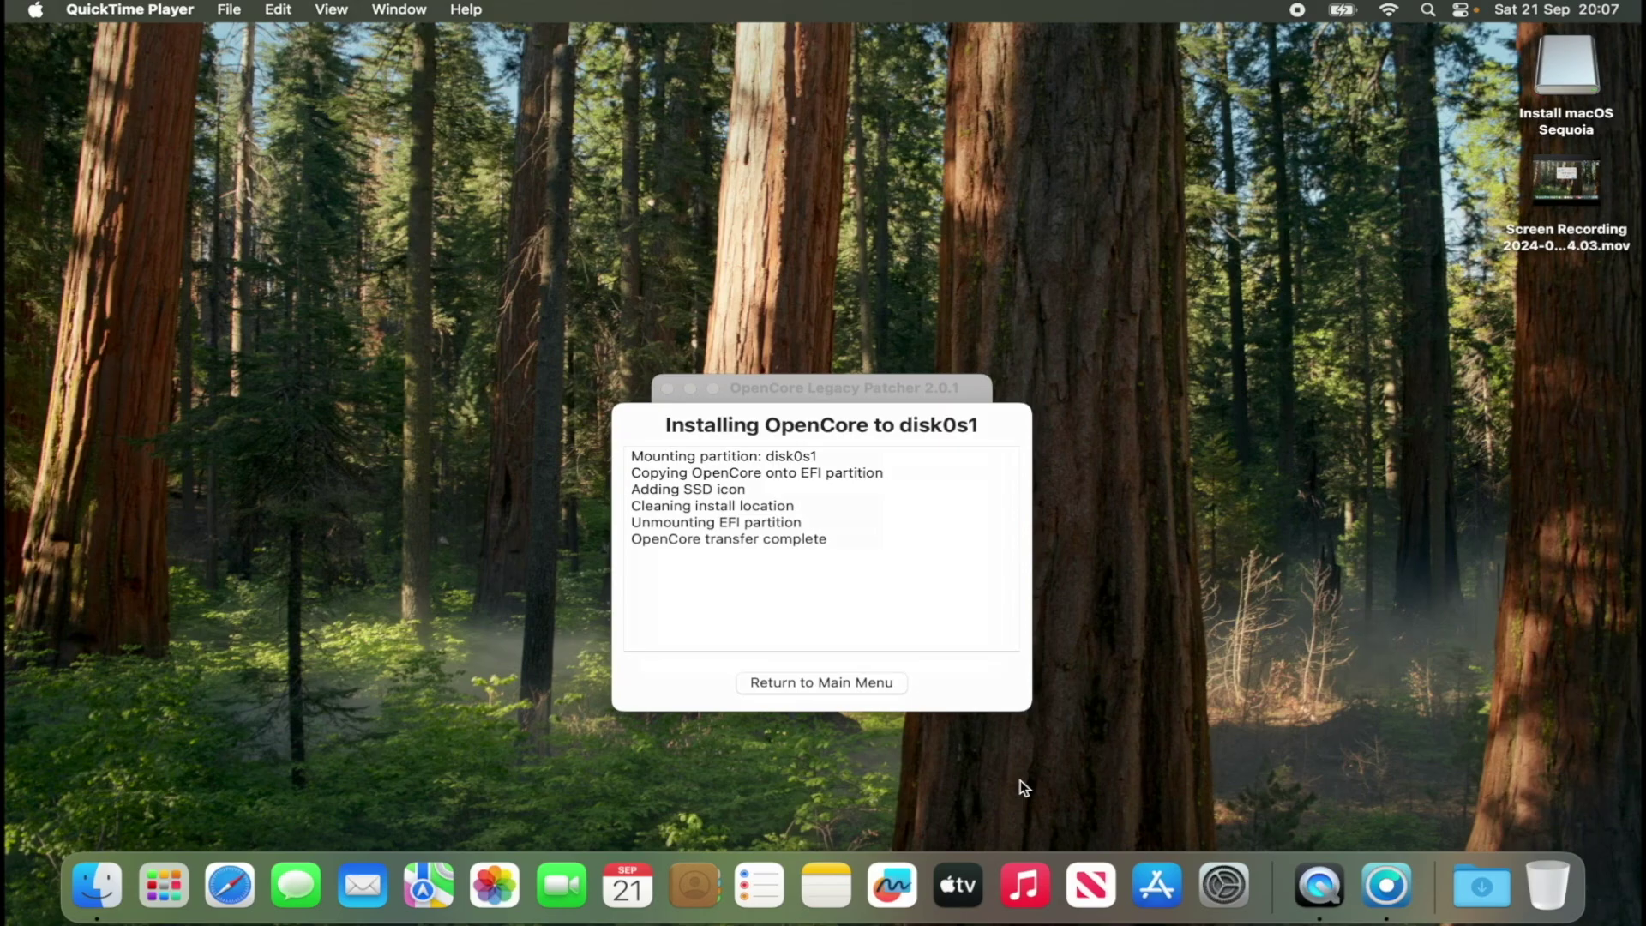
left_click(830, 682)
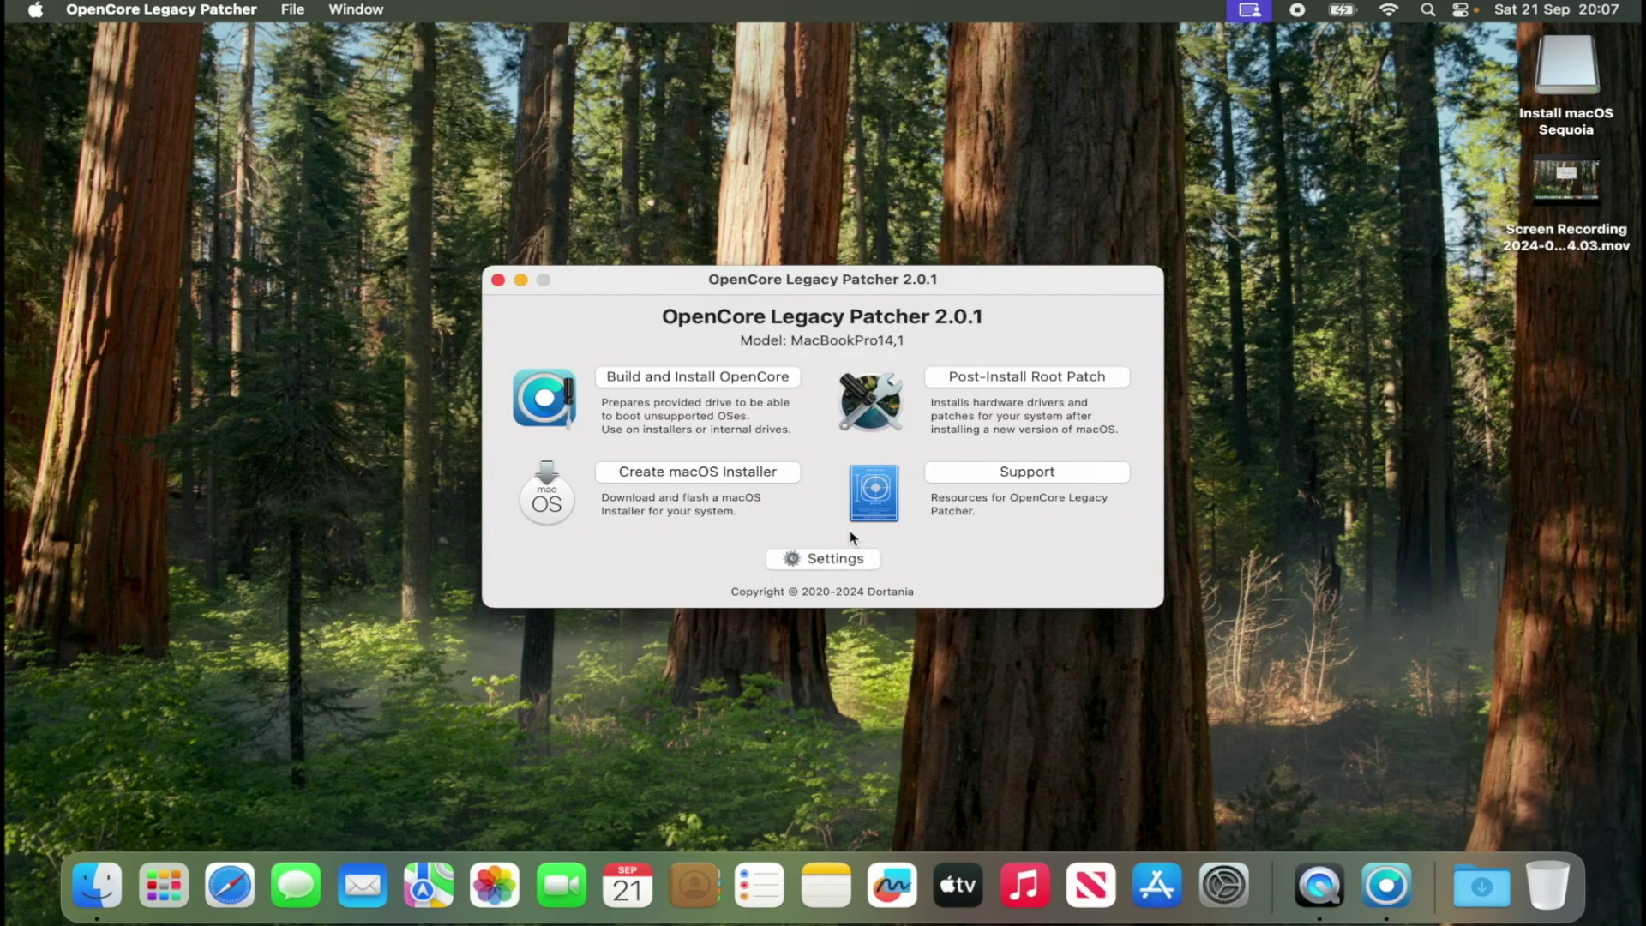
left_click(836, 560)
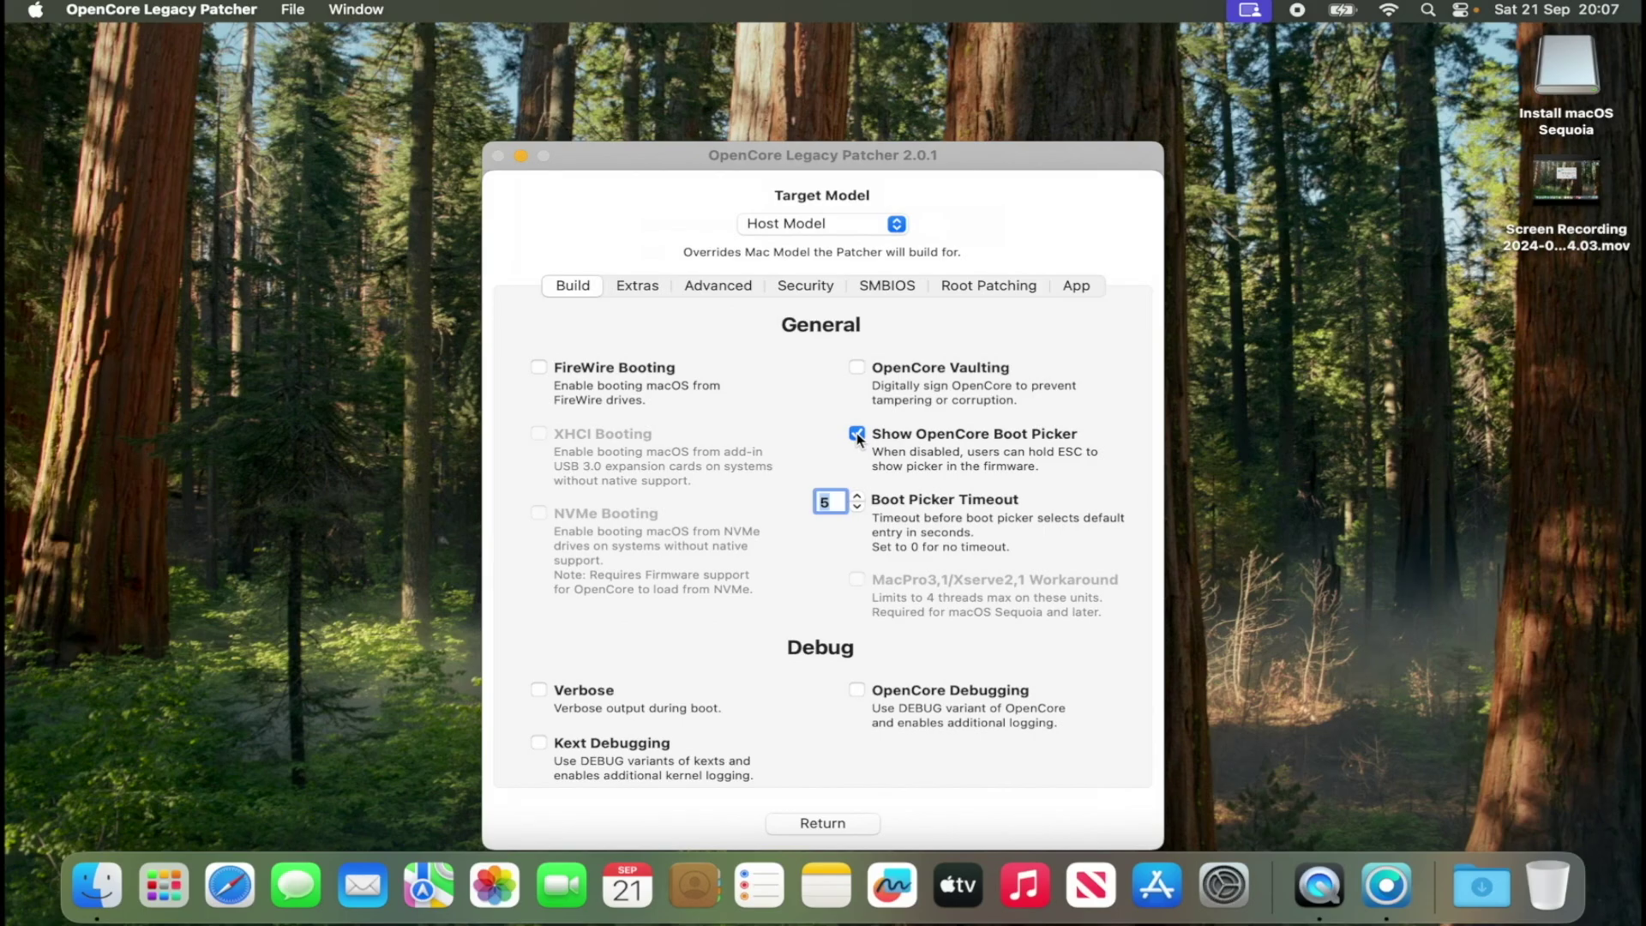
left_click(857, 434)
left_click(815, 823)
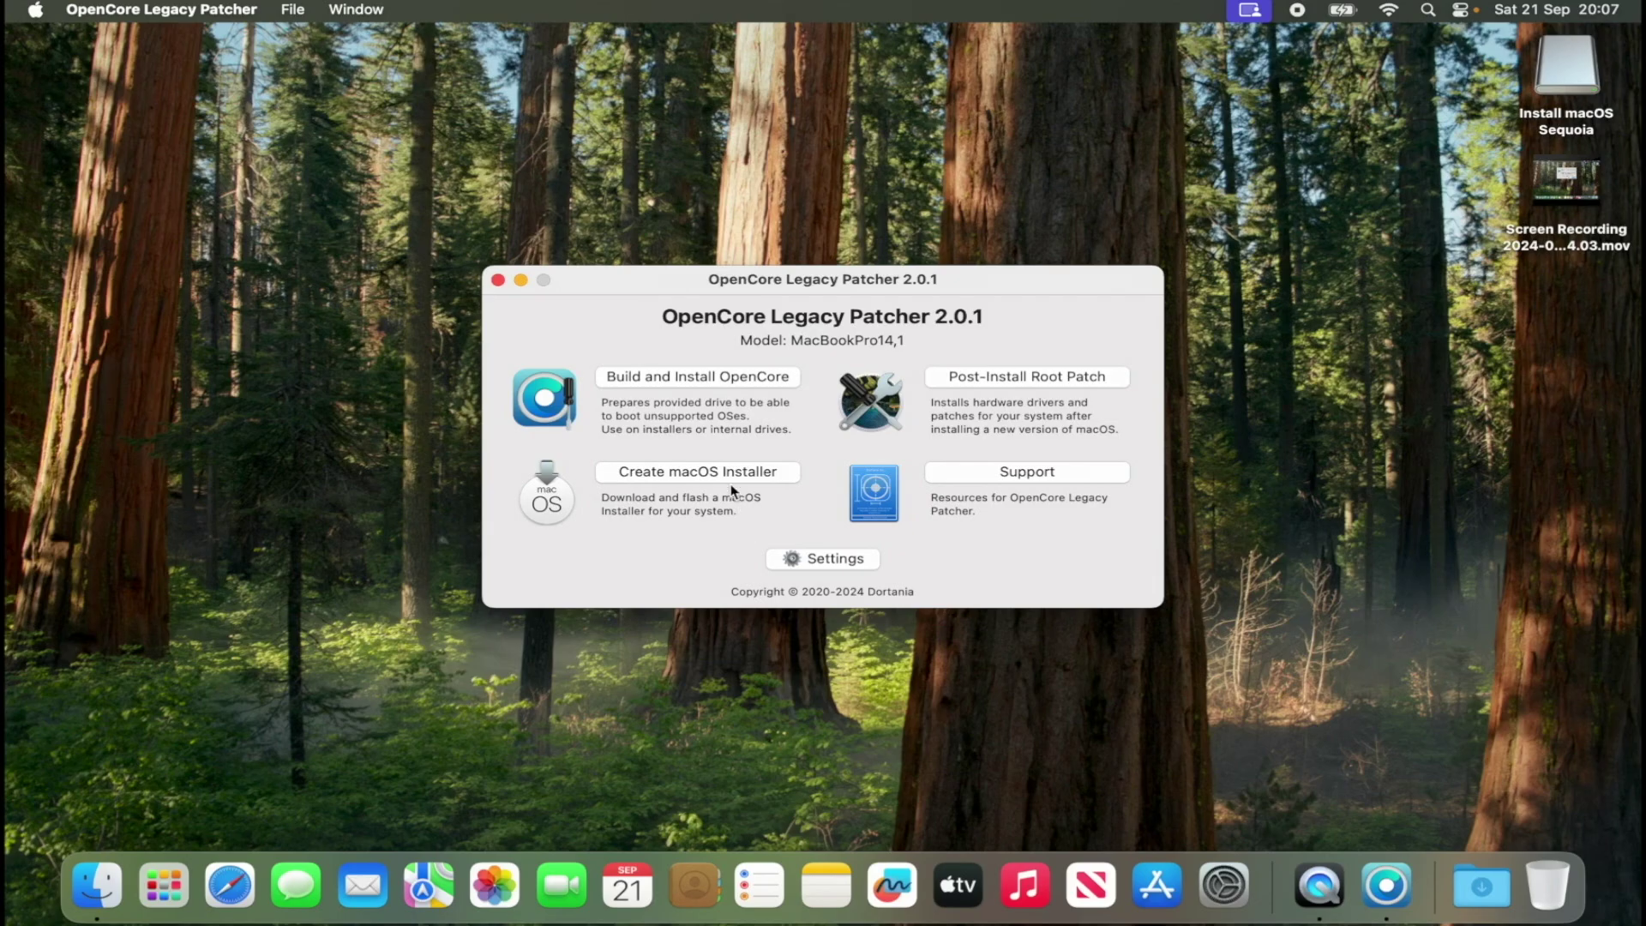
Step: Rebuild OpenCore with the picker hidden and install it to disk0s1 on the APPLE SSD
left_click(701, 378)
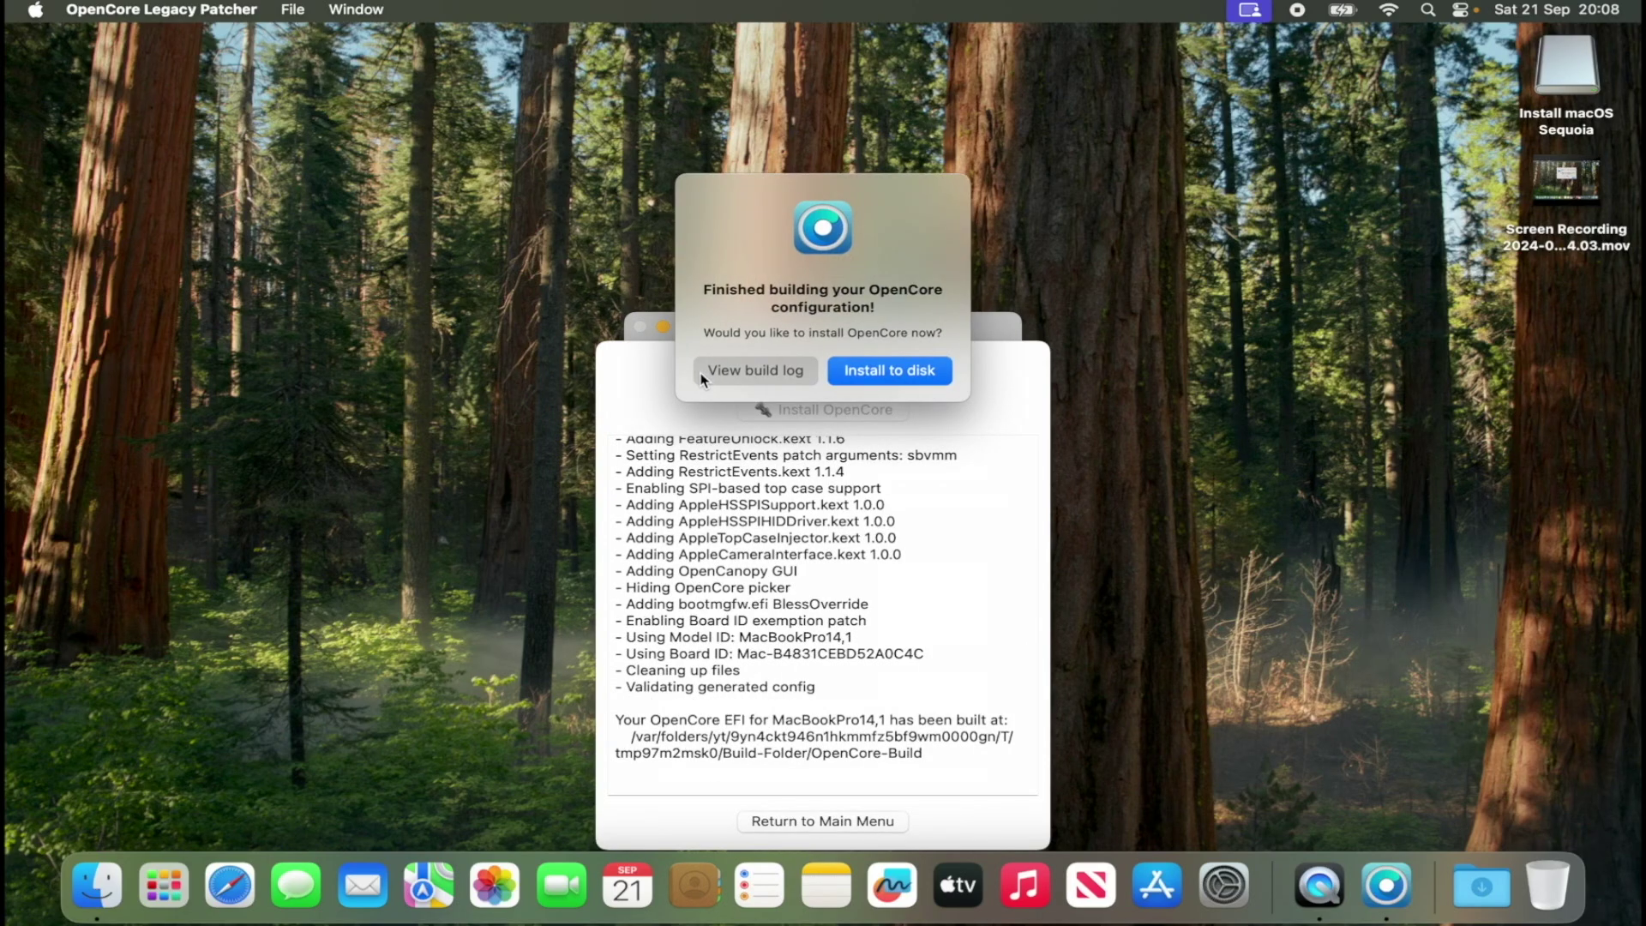
left_click(846, 370)
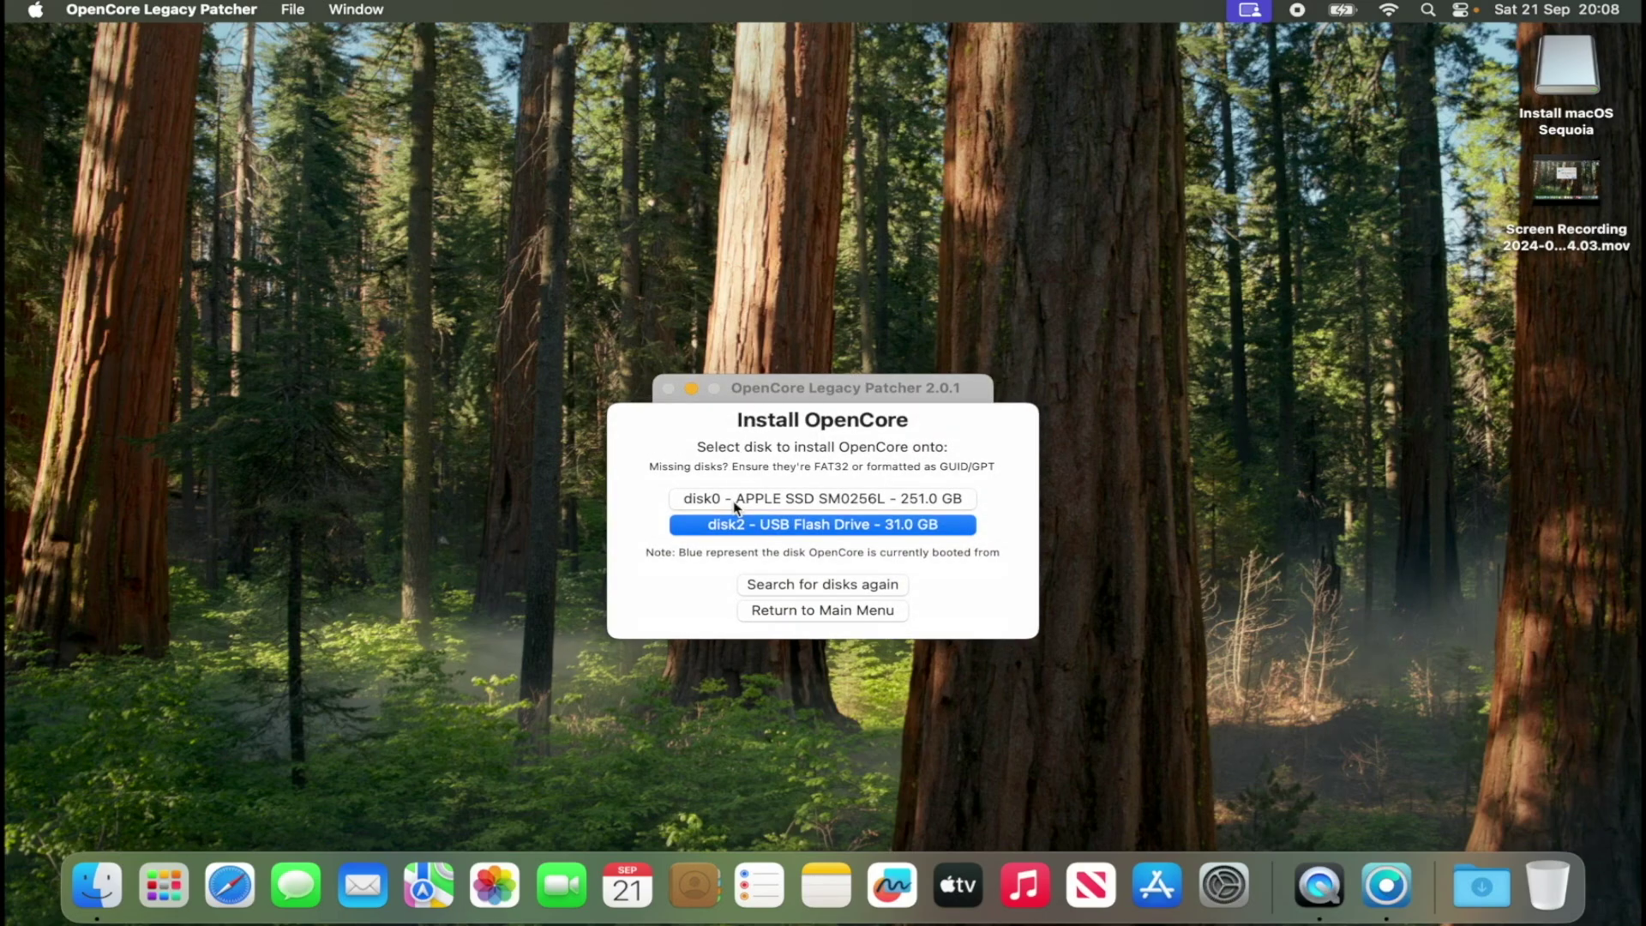
left_click(735, 501)
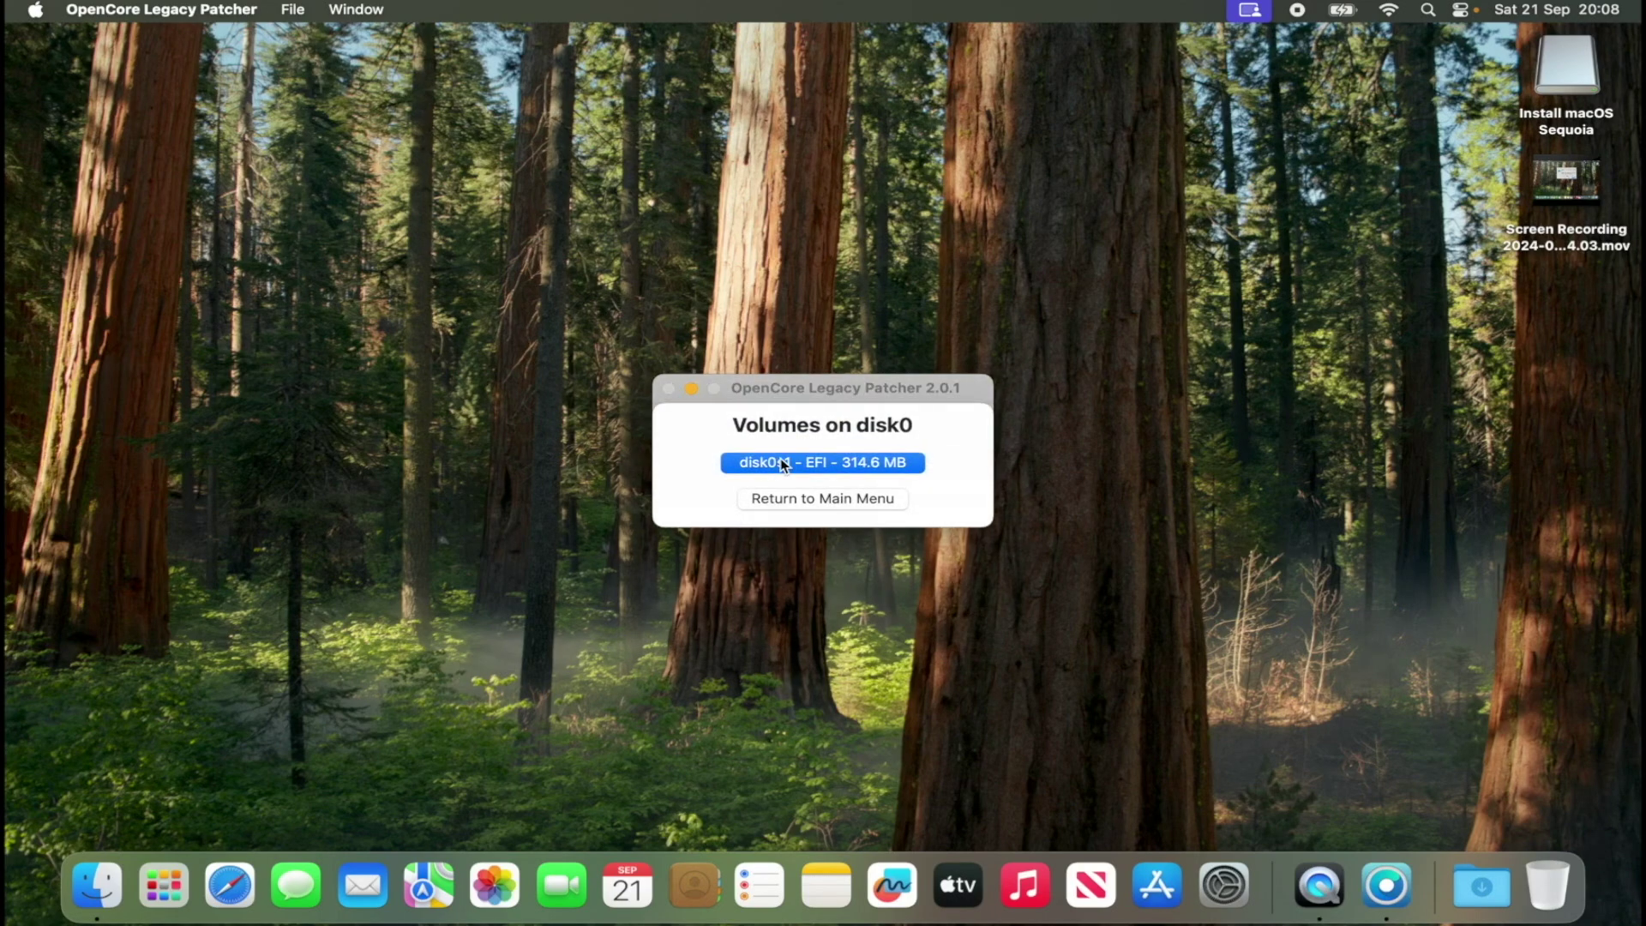
left_click(780, 461)
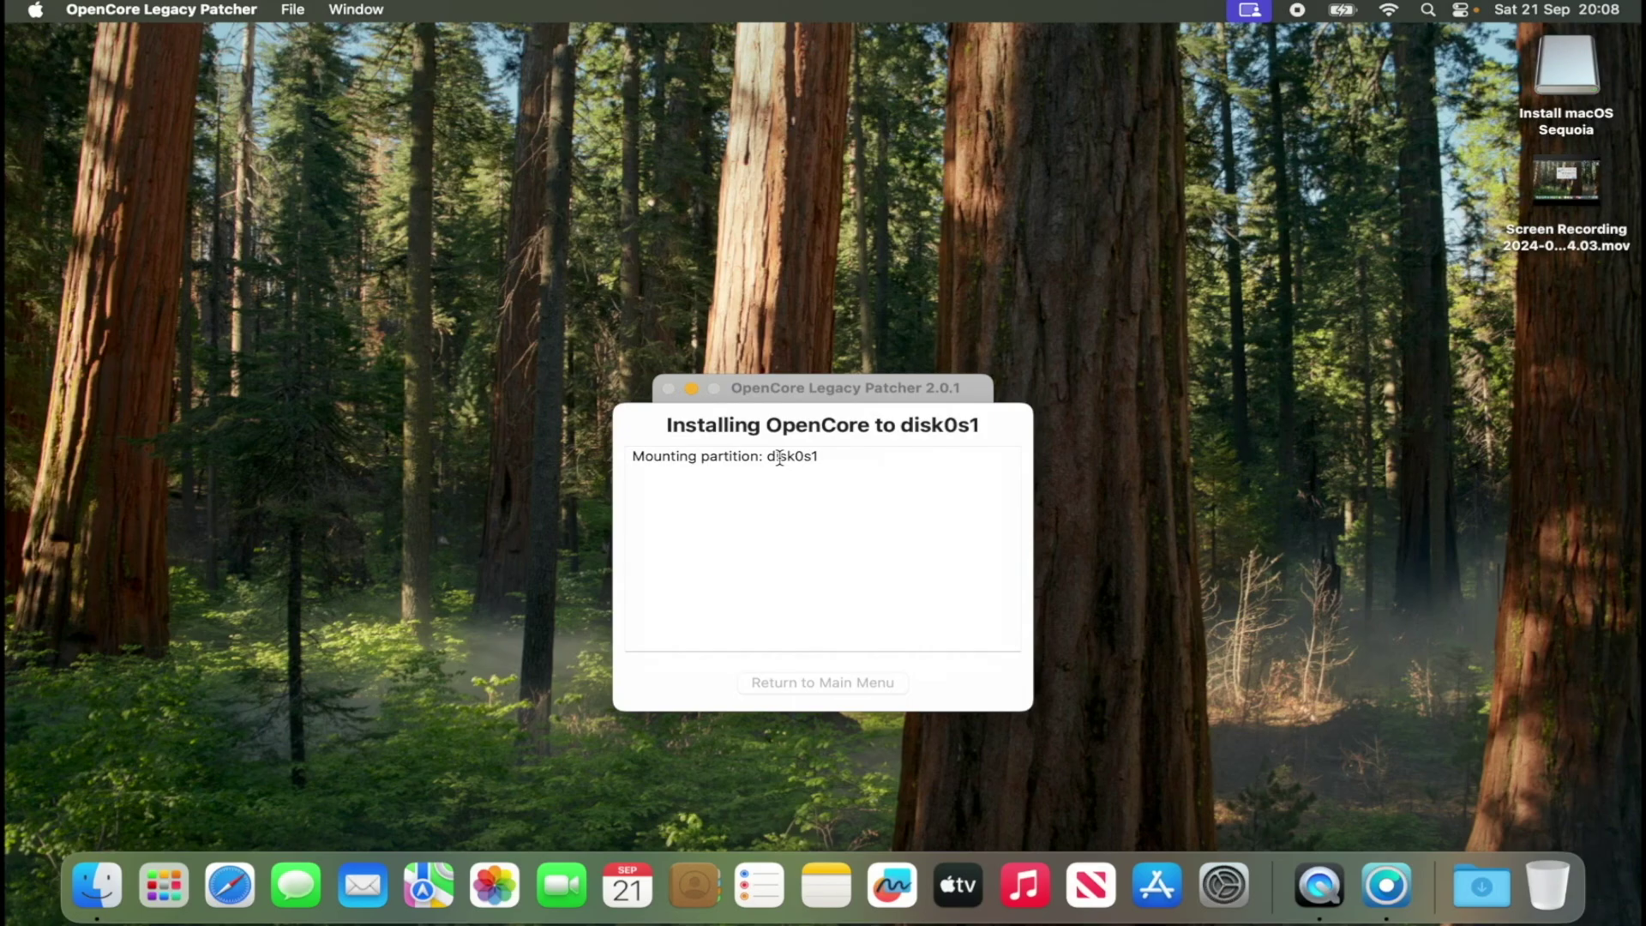